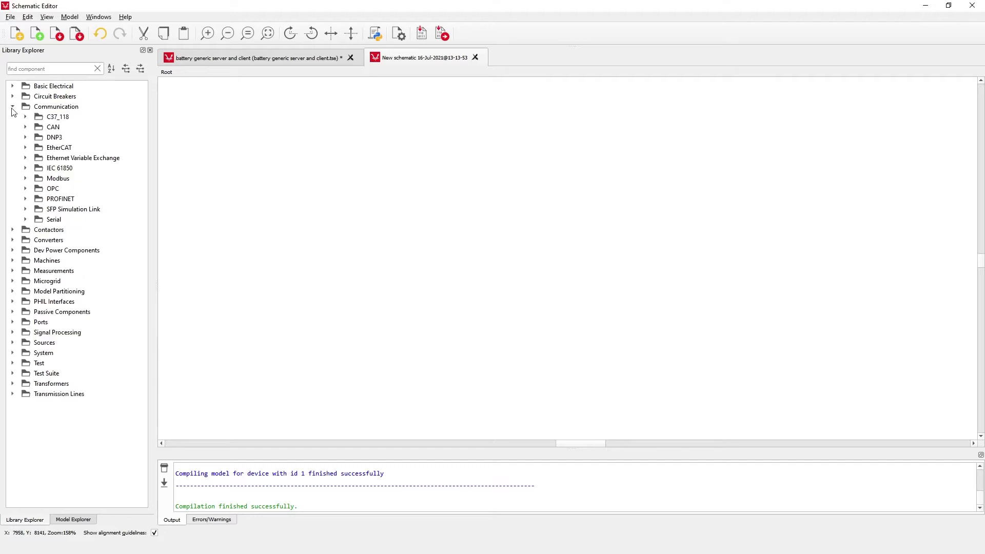
# Place a Modbus Client component from the Communication library's Modbus group in the new schematic
pyautogui.click(25, 178)
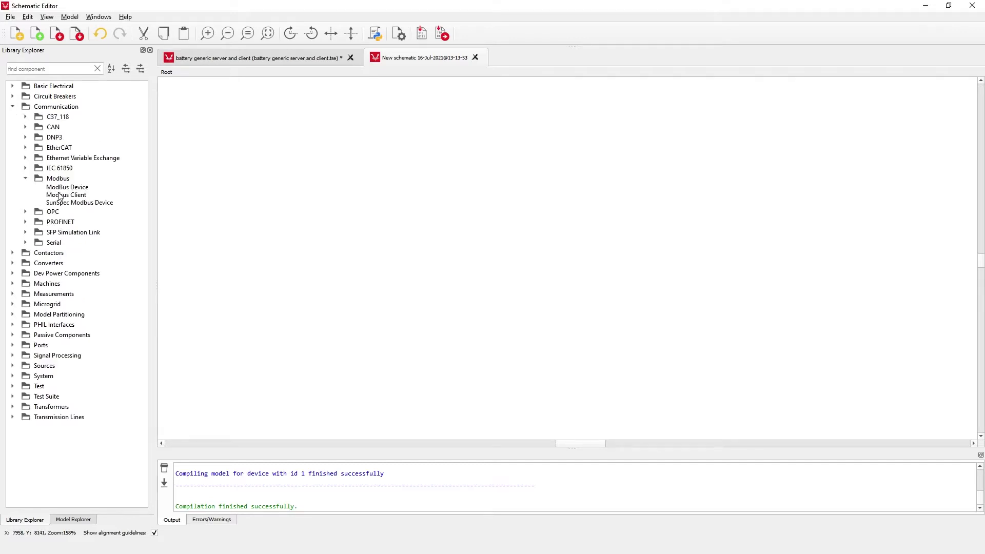
pyautogui.moveTo(59, 195); pyautogui.dragTo(349, 228)
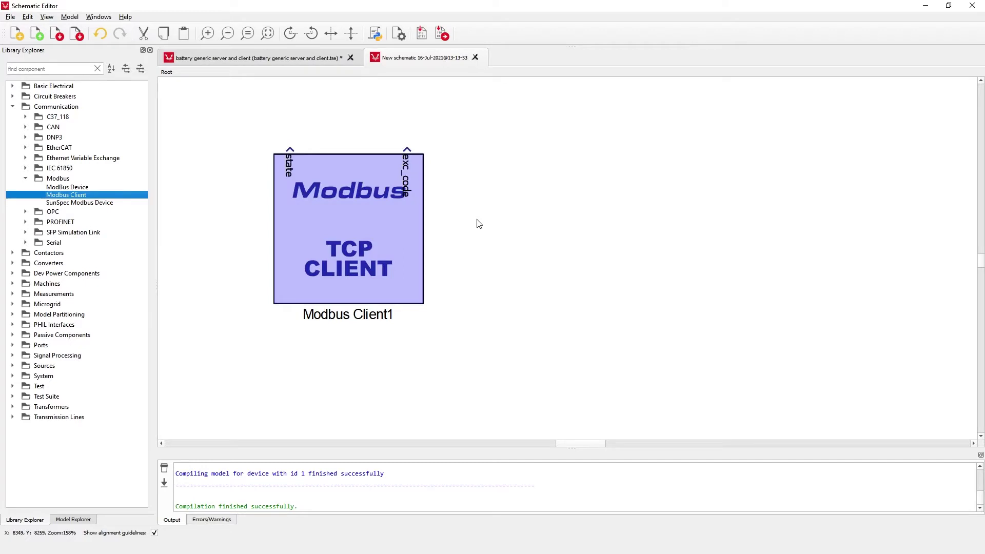
pyautogui.click(478, 224)
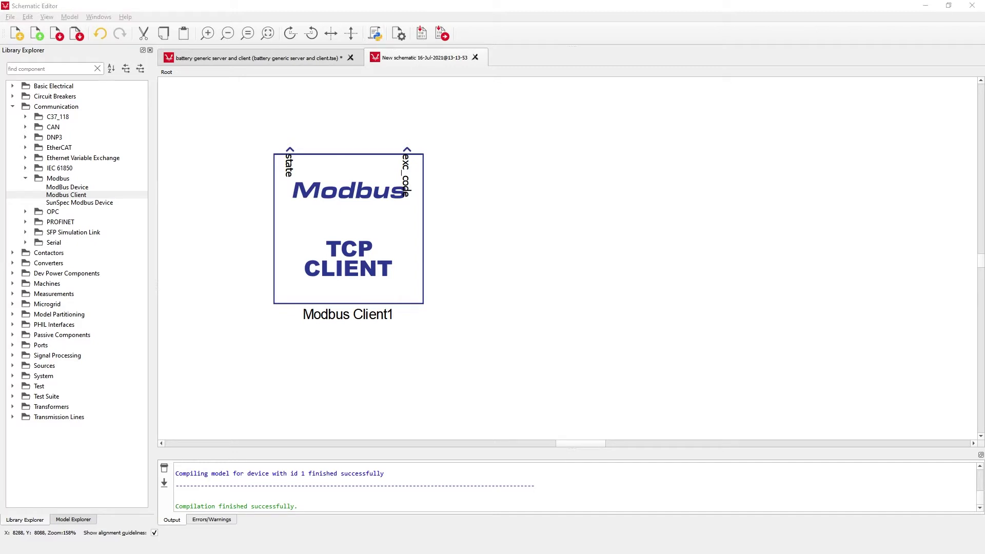
pyautogui.rightClick(734, 135)
pyautogui.click(791, 146)
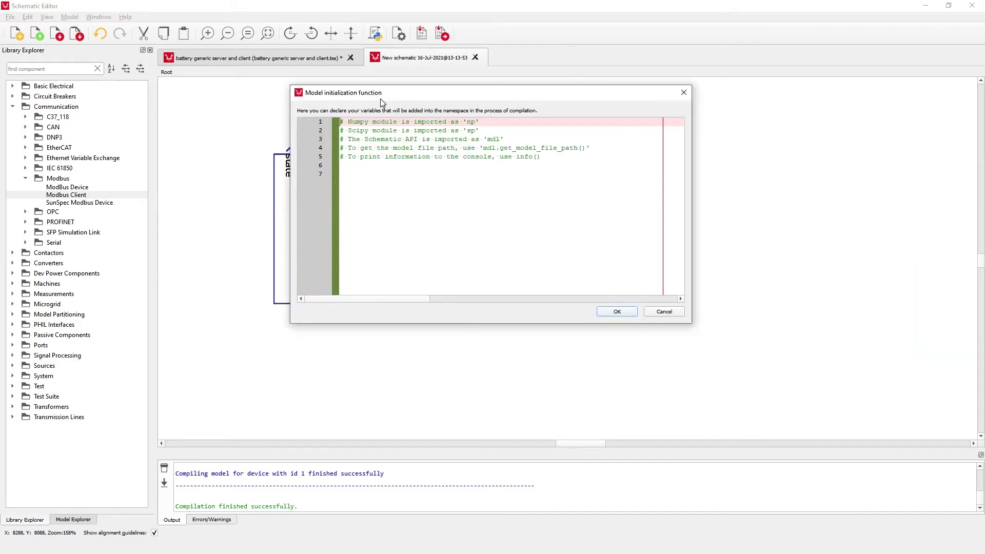
pyautogui.click(684, 93)
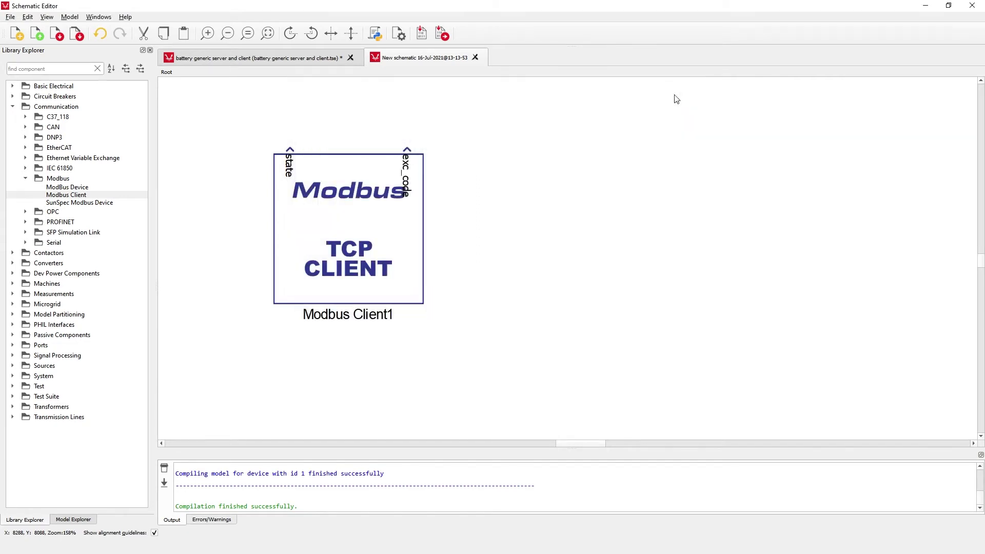
# Add two trial requests in Modbus Client1's properties, review the function code options, and discard the changes
pyautogui.doubleClick(338, 187)
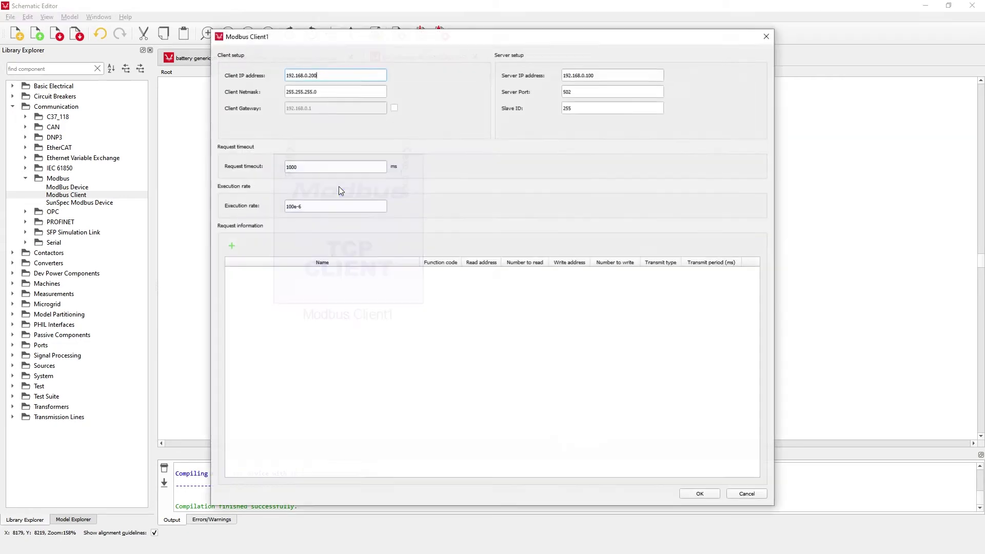
pyautogui.moveTo(487, 54); pyautogui.dragTo(611, 31)
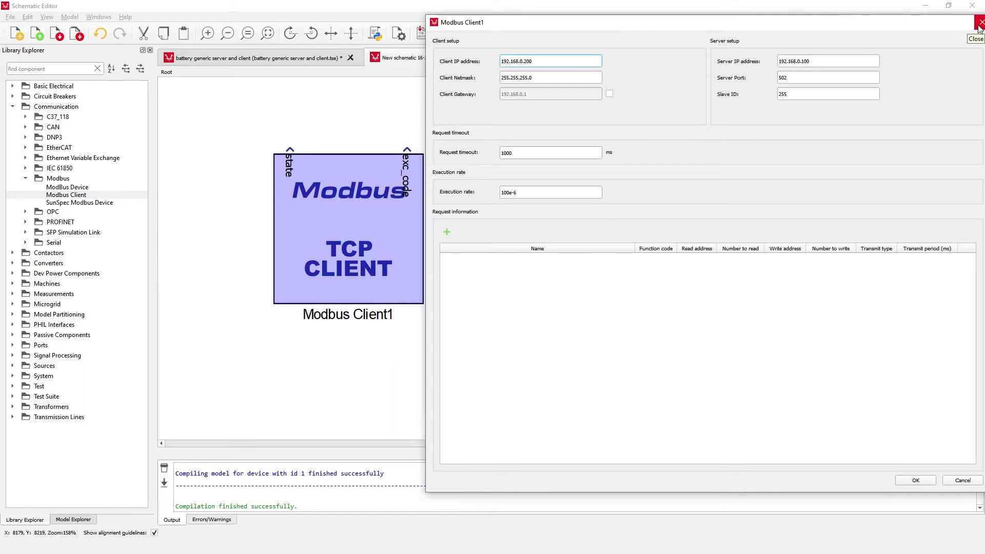
pyautogui.click(447, 234)
pyautogui.click(447, 234)
pyautogui.click(565, 262)
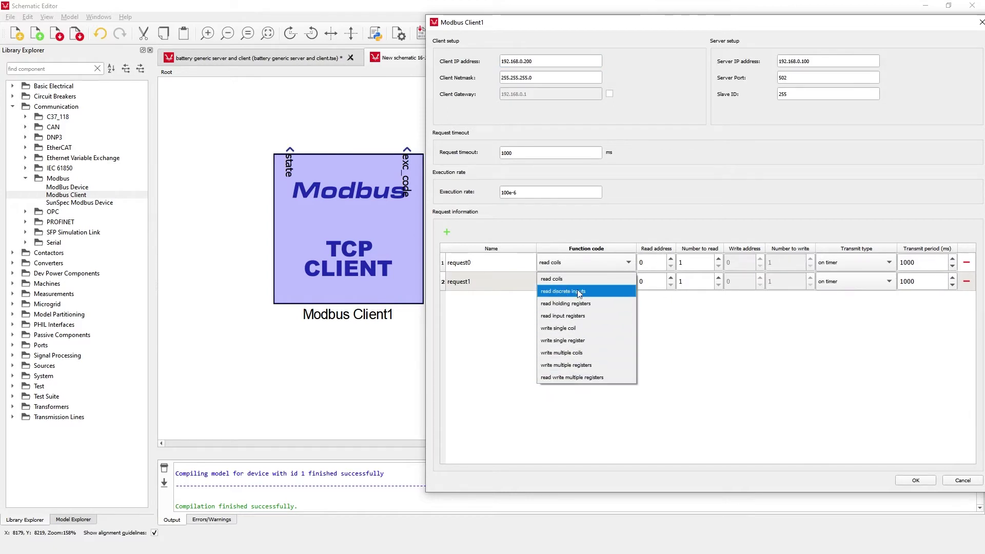
pyautogui.click(591, 394)
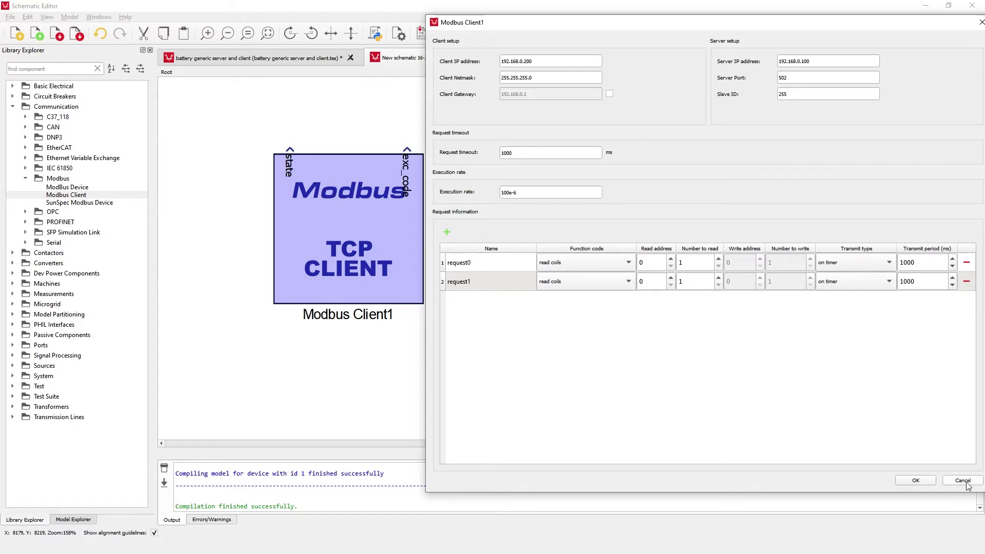
pyautogui.click(963, 481)
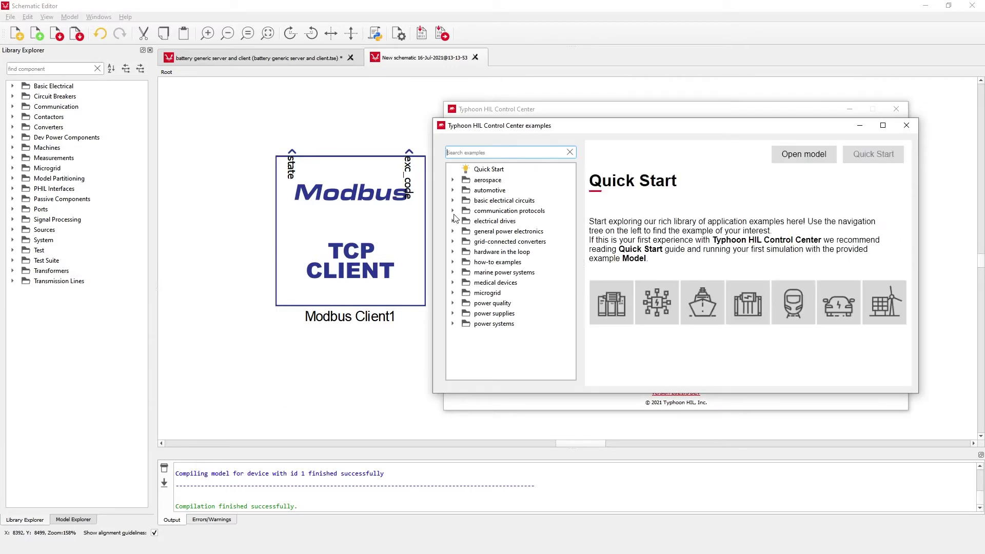
# Open the Modbus Client and Server Multi-HIL Setup example model and show the battery generic server and client schematic
pyautogui.click(453, 211)
pyautogui.click(465, 324)
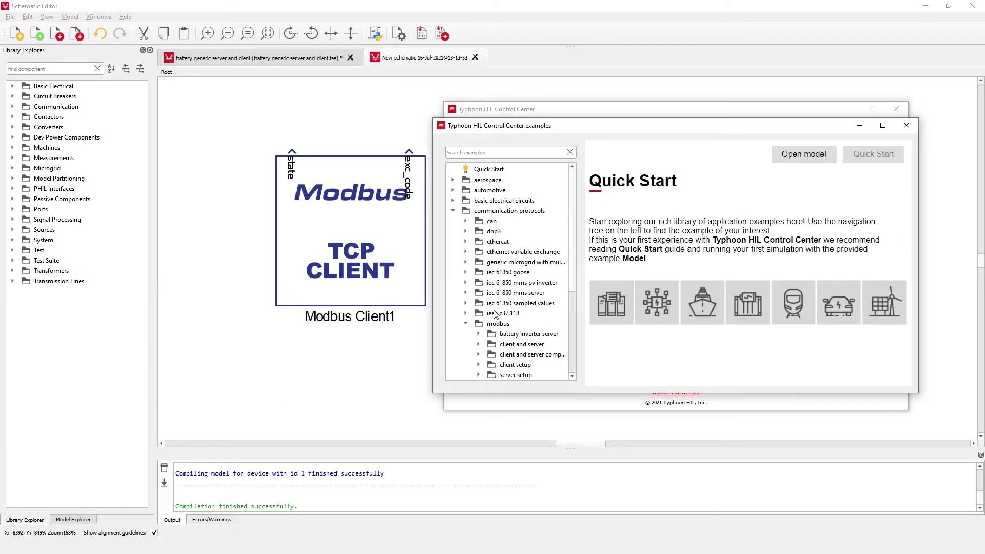
pyautogui.scroll(-2, 495, 313)
pyautogui.click(479, 292)
pyautogui.click(521, 302)
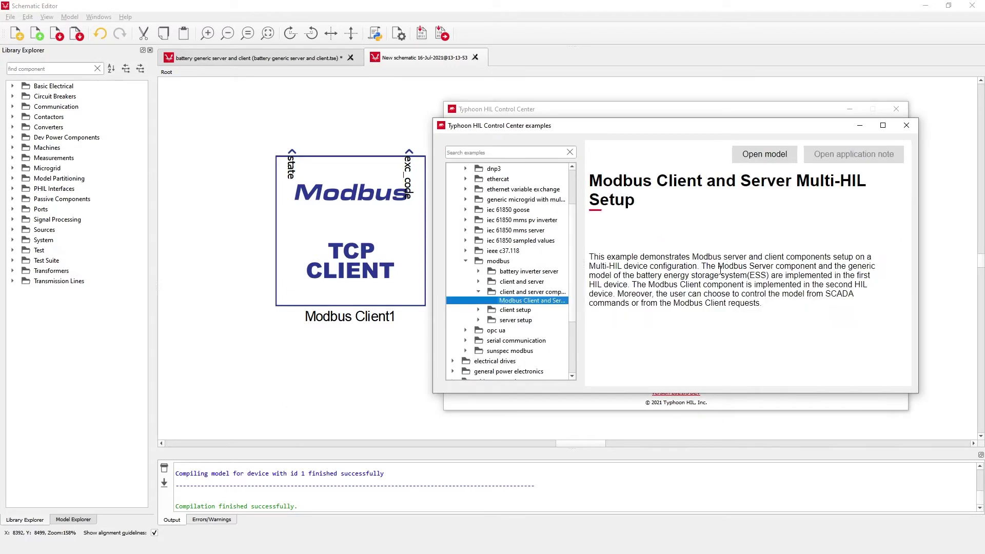
pyautogui.scroll(-5, 715, 259)
pyautogui.click(787, 154)
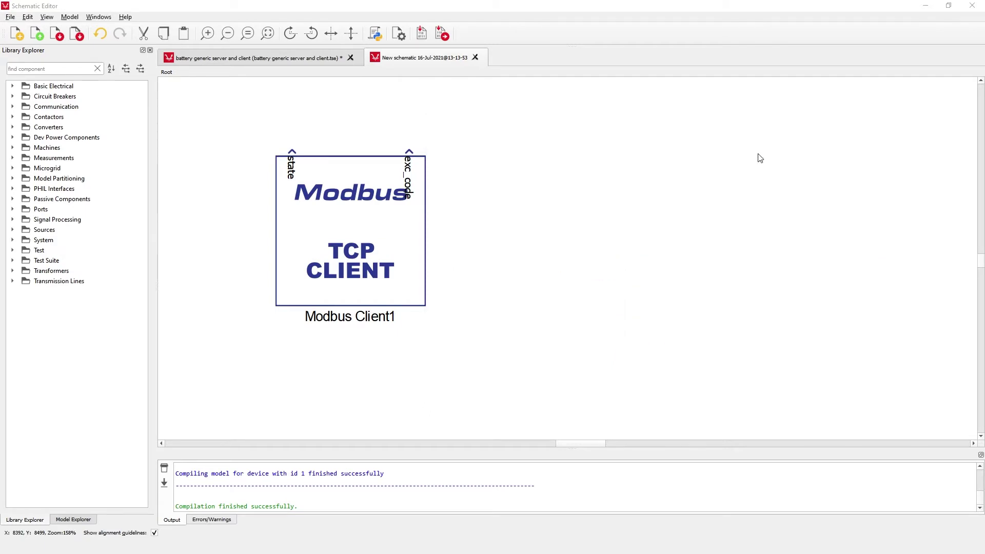
pyautogui.click(237, 55)
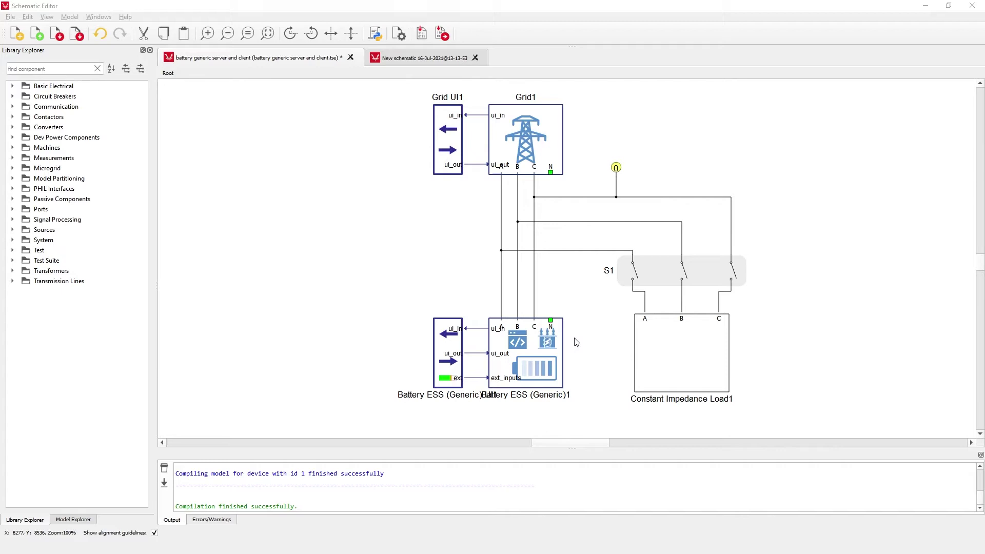
# Open the Battery ESS (Generic) UI1 subsystem and locate its Modbus TCP server
pyautogui.click(451, 351)
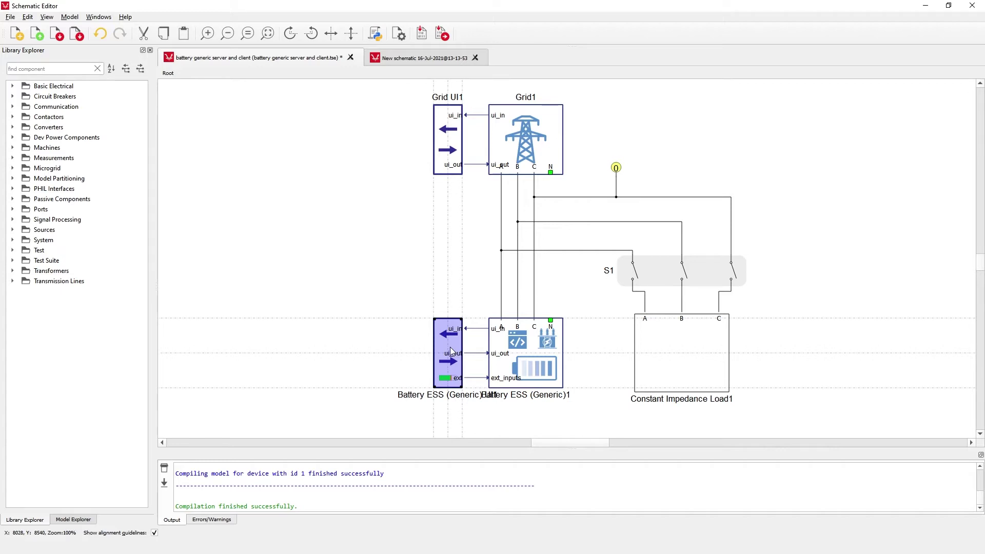
pyautogui.doubleClick(451, 351)
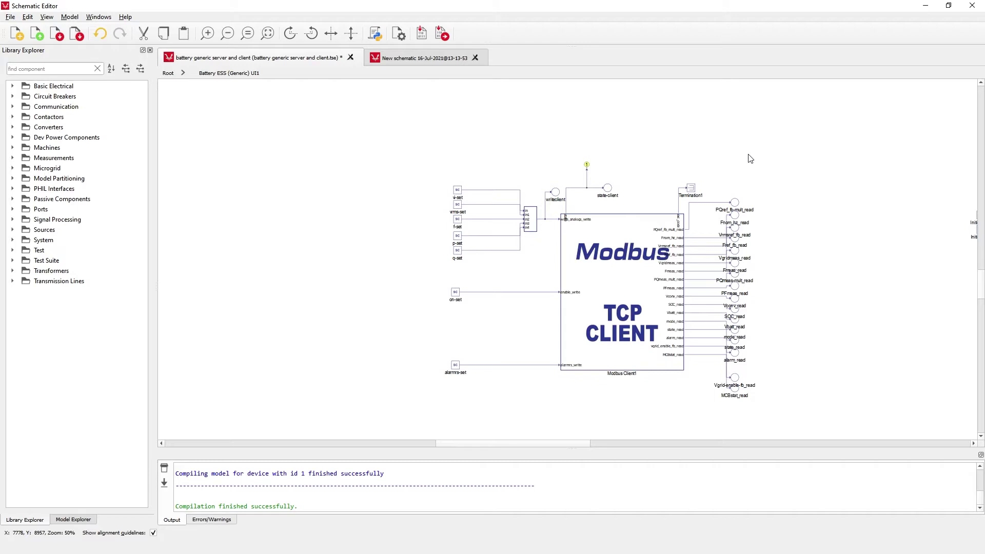
pyautogui.scroll(-1, 749, 158)
pyautogui.moveTo(653, 213); pyautogui.dragTo(547, 336)
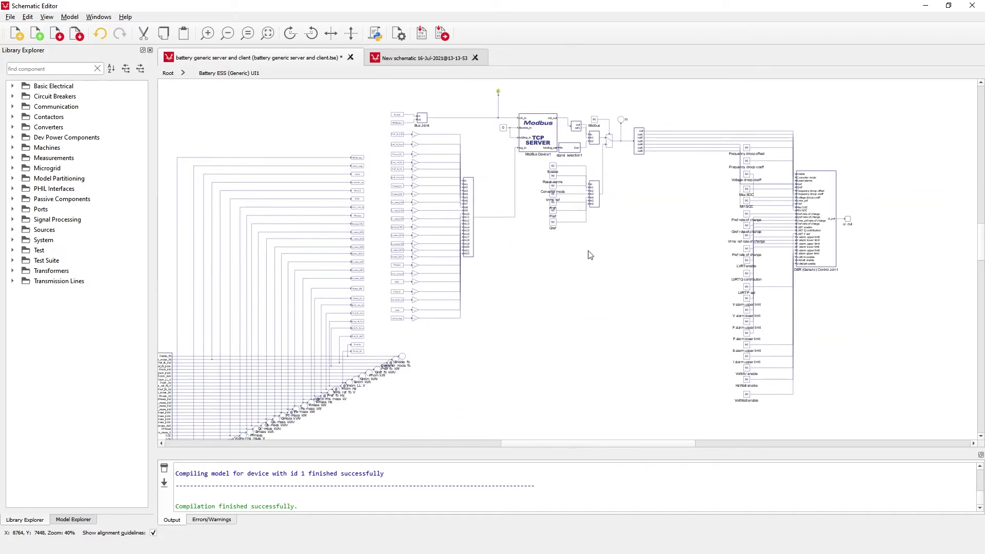
pyautogui.scroll(5, 590, 255)
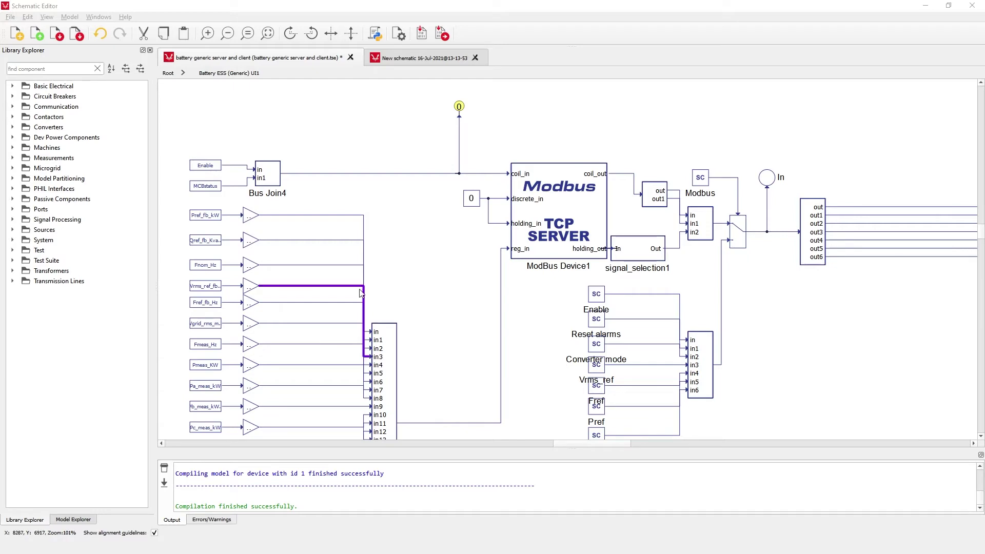
# Examine the coil and register input signals and the output wiring of ModBus Device1
pyautogui.scroll(-1, 359, 291)
pyautogui.scroll(-1, 359, 294)
pyautogui.moveTo(358, 293); pyautogui.dragTo(506, 183)
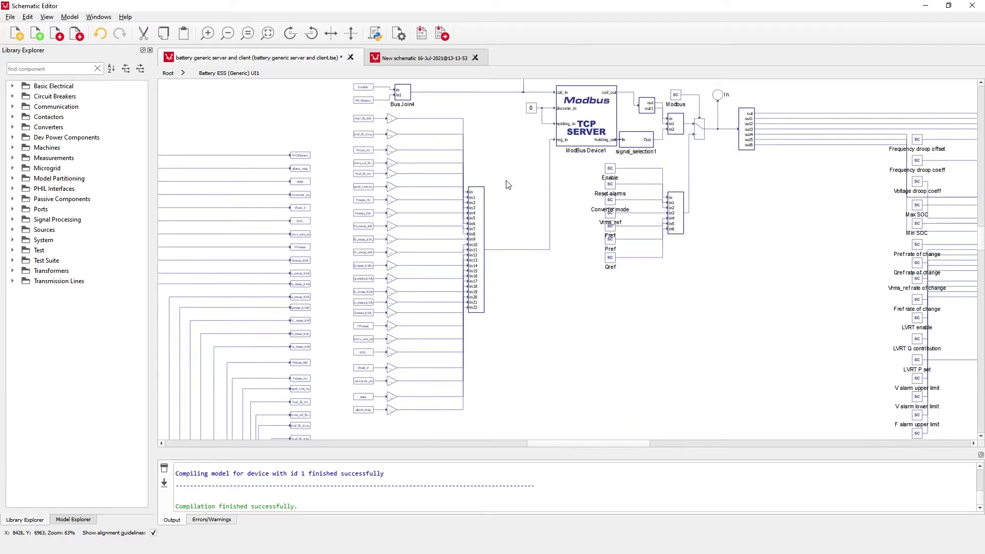
pyautogui.scroll(-1, 339, 380)
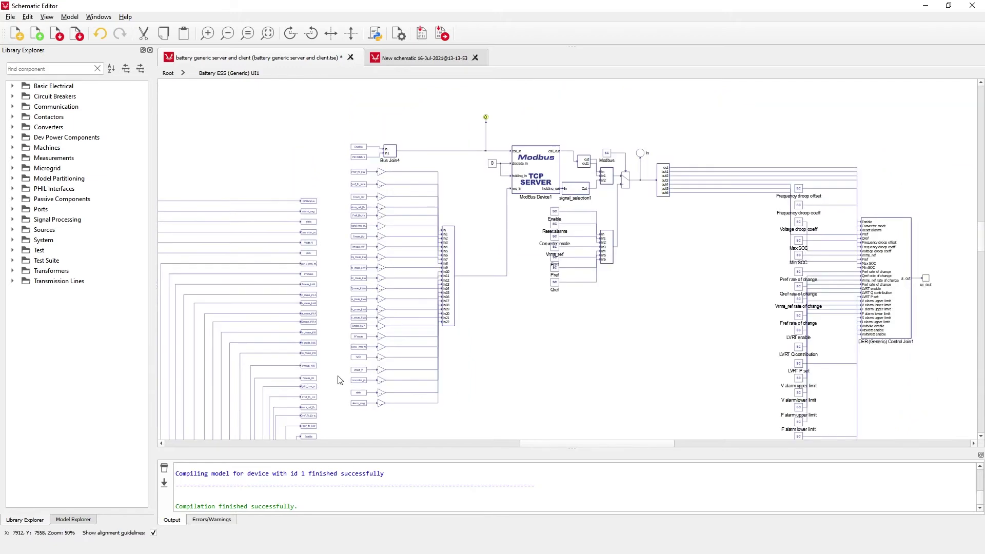
pyautogui.scroll(-1, 338, 379)
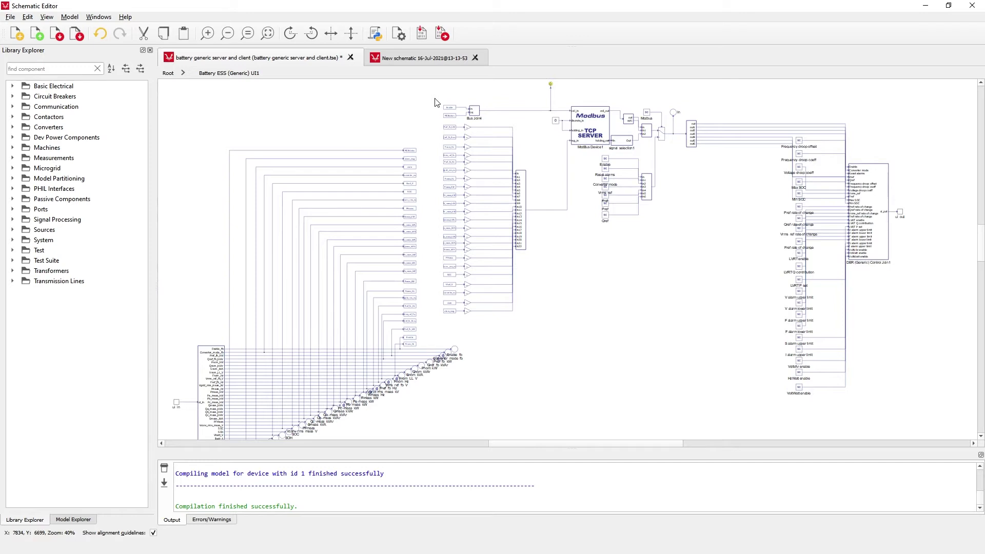
pyautogui.scroll(2, 435, 102)
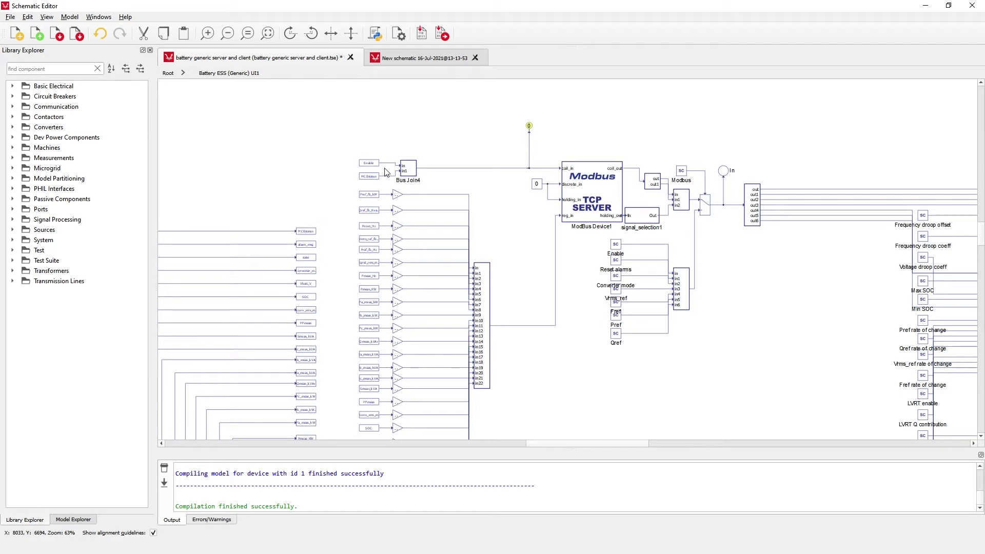
pyautogui.scroll(3, 386, 171)
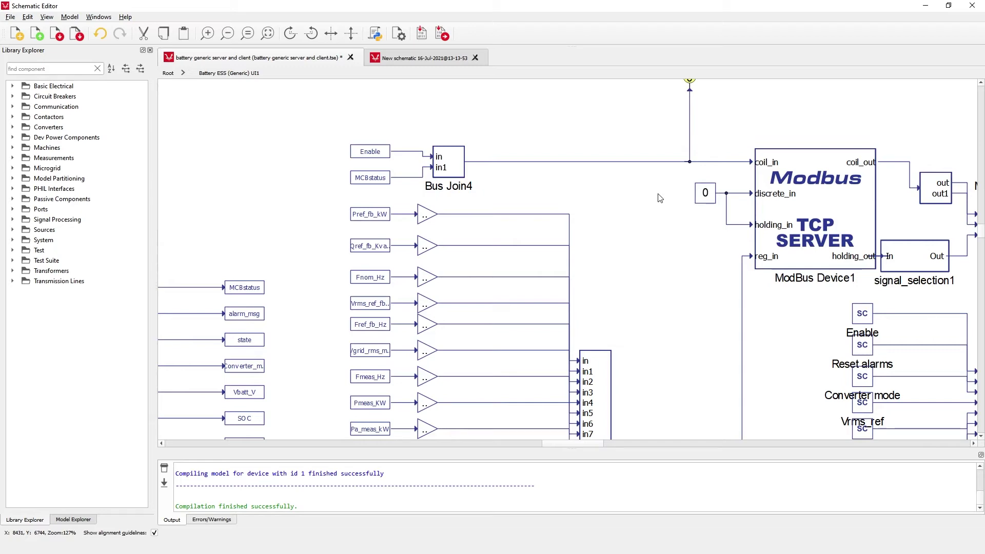
pyautogui.scroll(-2, 611, 288)
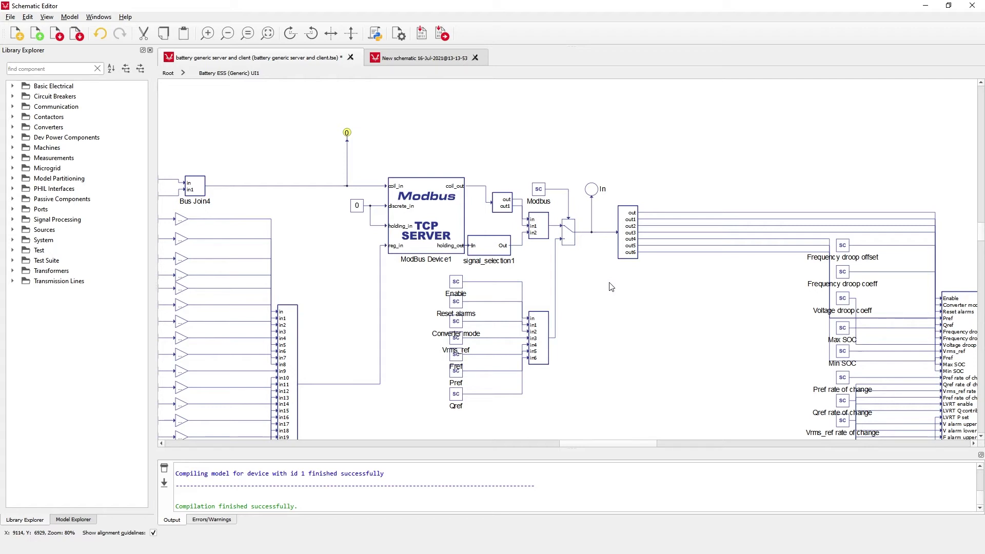
pyautogui.scroll(-1, 611, 287)
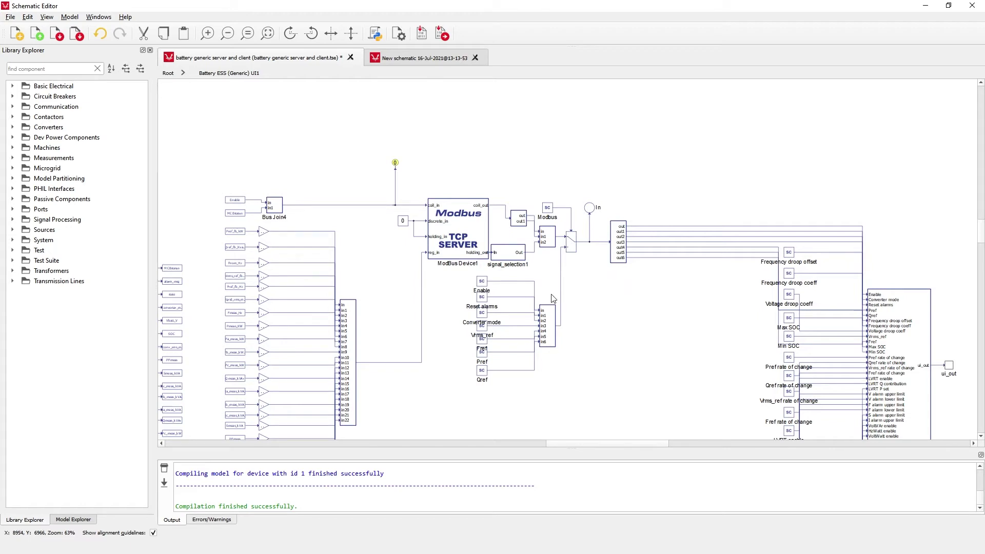
# Examine the SCADA inputs from Enable to Qref and the Modbus input that controls the signal switch
pyautogui.click(483, 281)
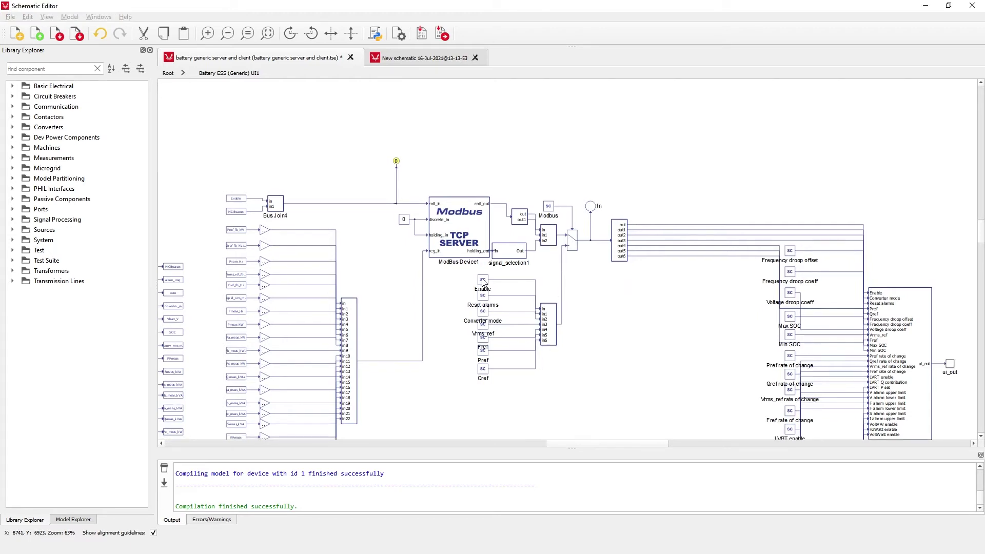
pyautogui.click(483, 299)
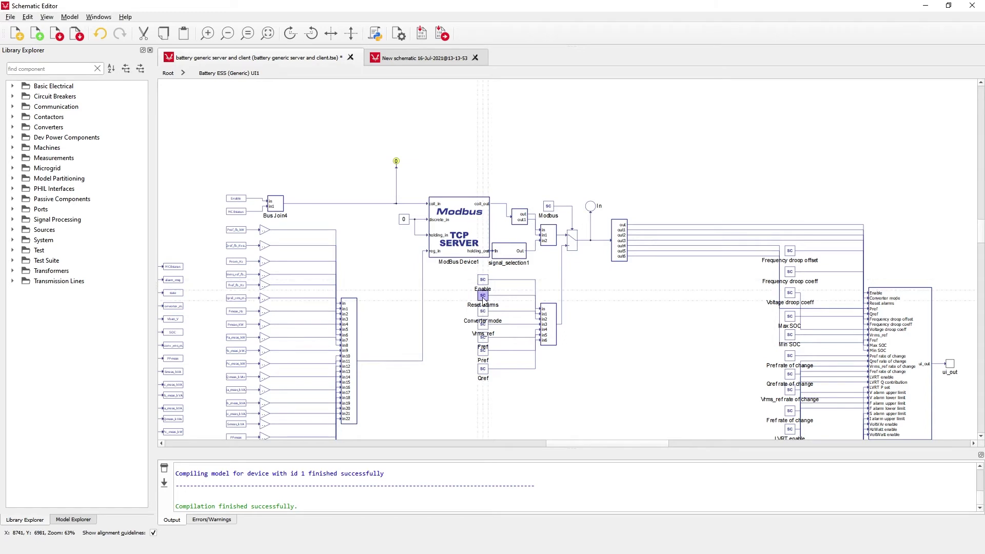
pyautogui.click(483, 313)
pyautogui.click(482, 327)
pyautogui.click(483, 340)
pyautogui.click(483, 351)
pyautogui.click(484, 370)
pyautogui.scroll(4, 556, 211)
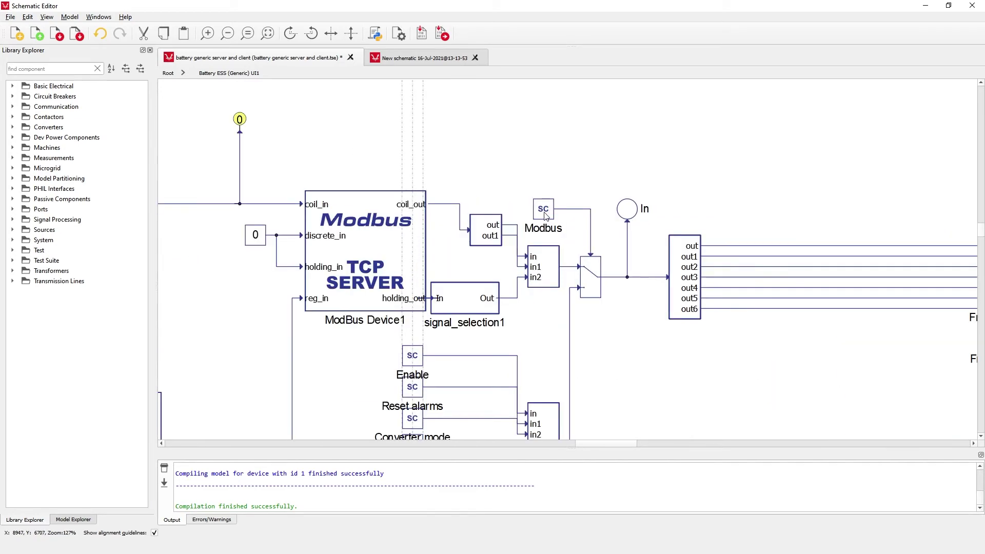
pyautogui.click(544, 213)
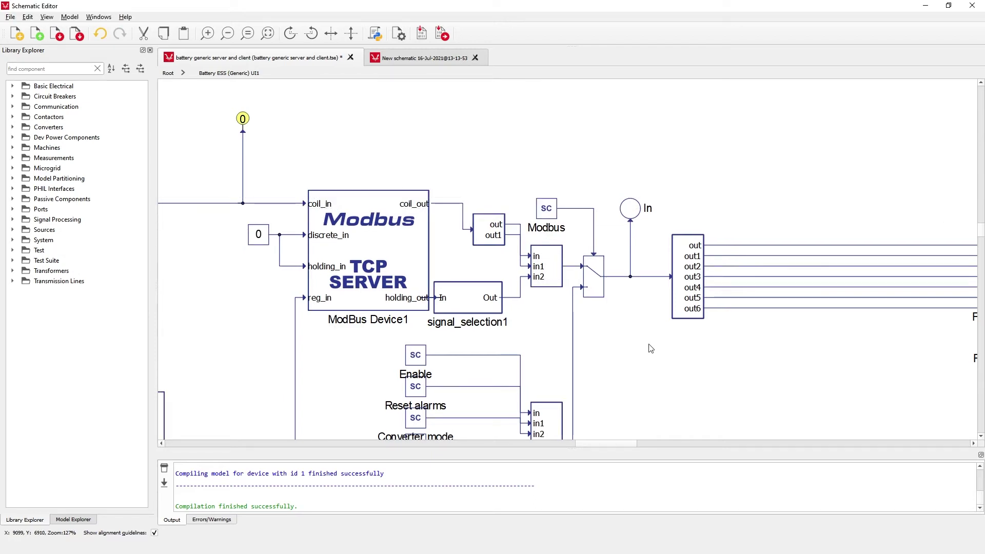
# Open the Modbus TCP client's component properties and check its client and server IP addresses
pyautogui.scroll(-3, 651, 349)
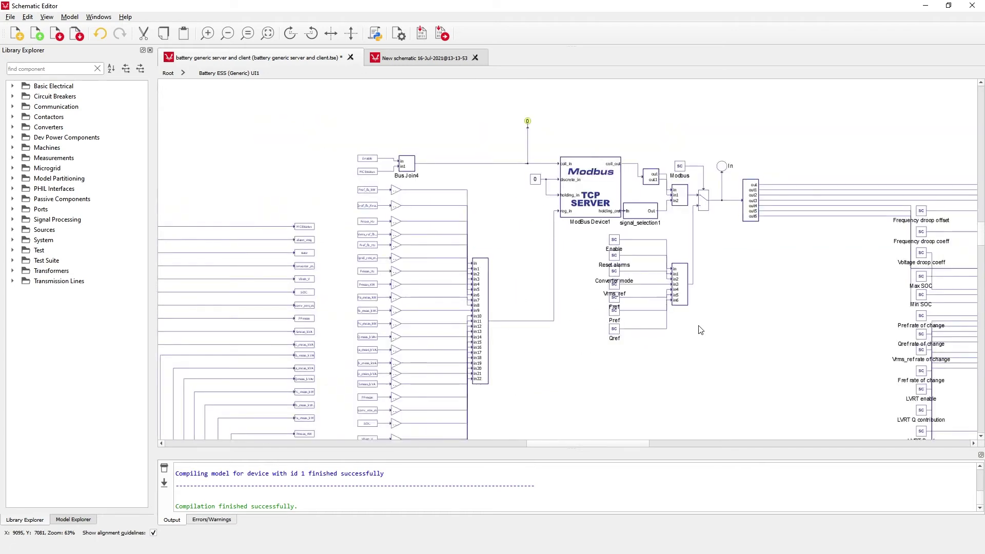
pyautogui.scroll(-4, 701, 330)
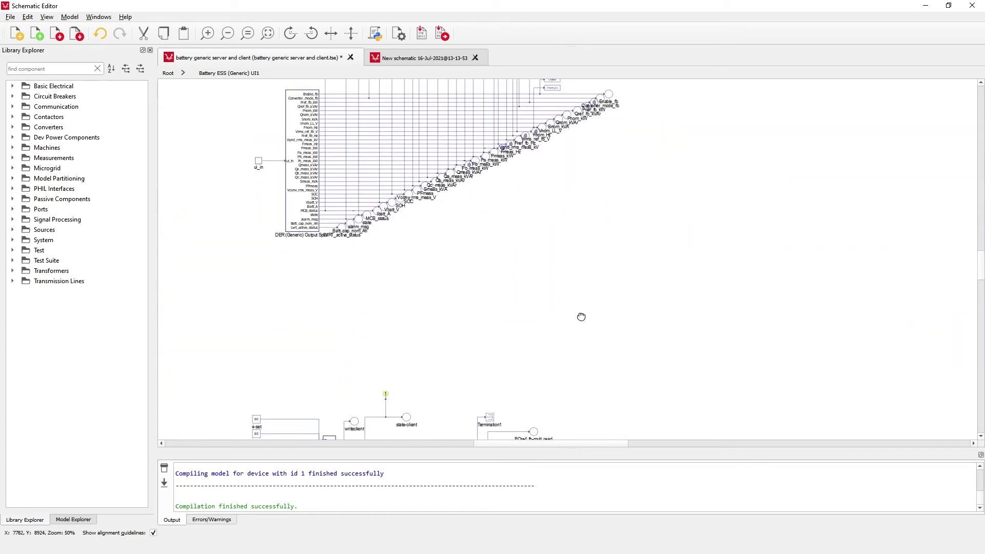
pyautogui.moveTo(582, 316); pyautogui.dragTo(731, 72)
pyautogui.rightClick(577, 283)
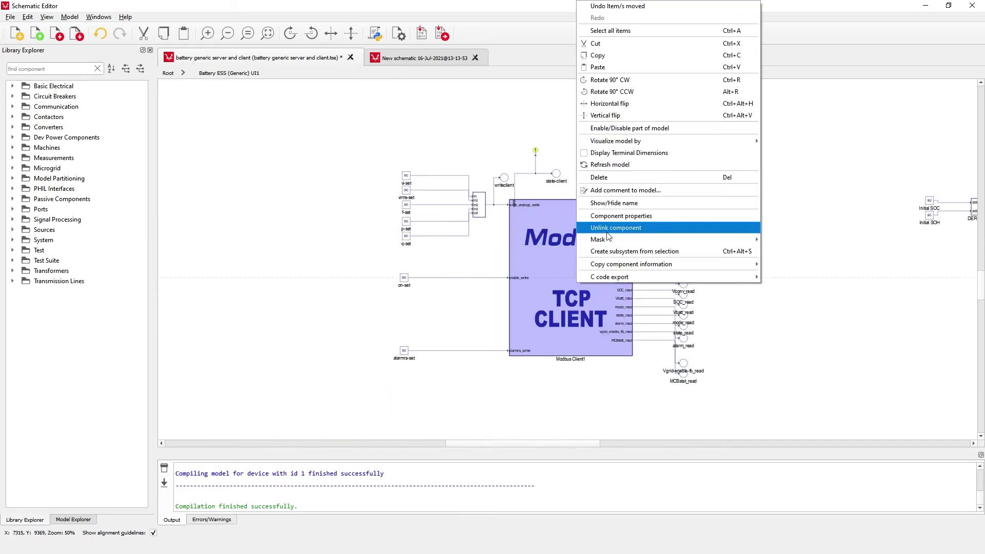
pyautogui.click(621, 216)
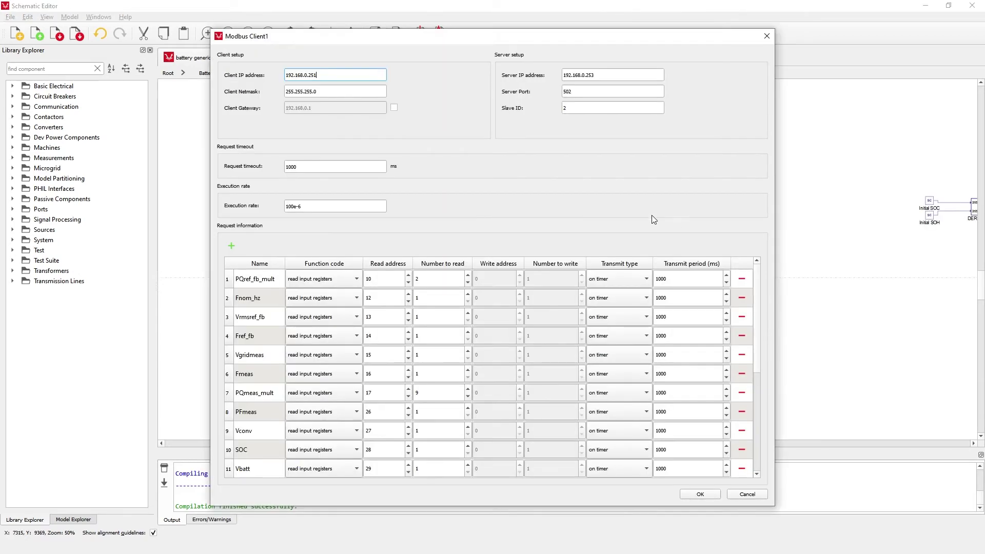
pyautogui.tripleClick(360, 77)
pyautogui.tripleClick(579, 74)
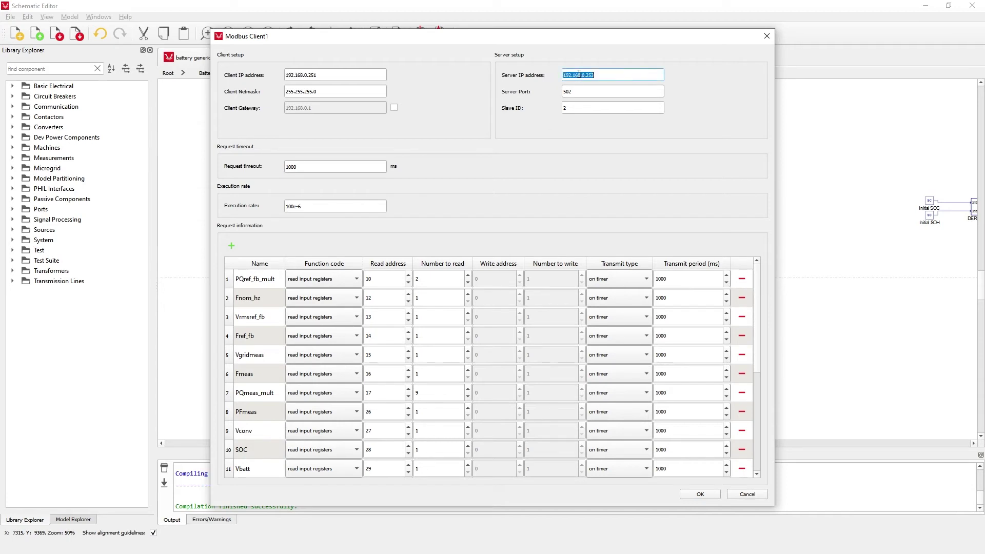
pyautogui.click(622, 73)
pyautogui.tripleClick(340, 72)
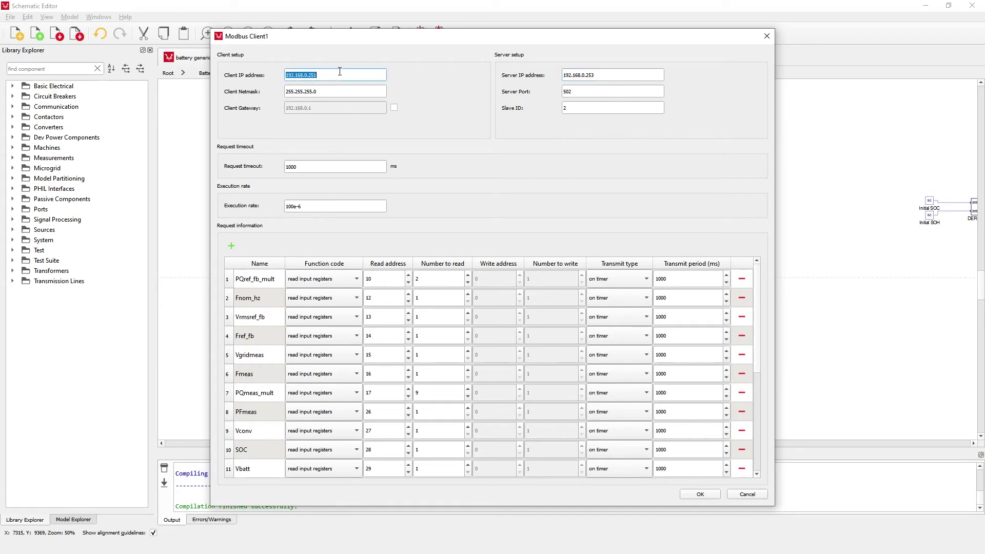
# Review the Modbus Client1 addresses and its full request list, including function codes, read and write addresses and transmit settings
pyautogui.click(344, 73)
pyautogui.moveTo(756, 298); pyautogui.dragTo(758, 403)
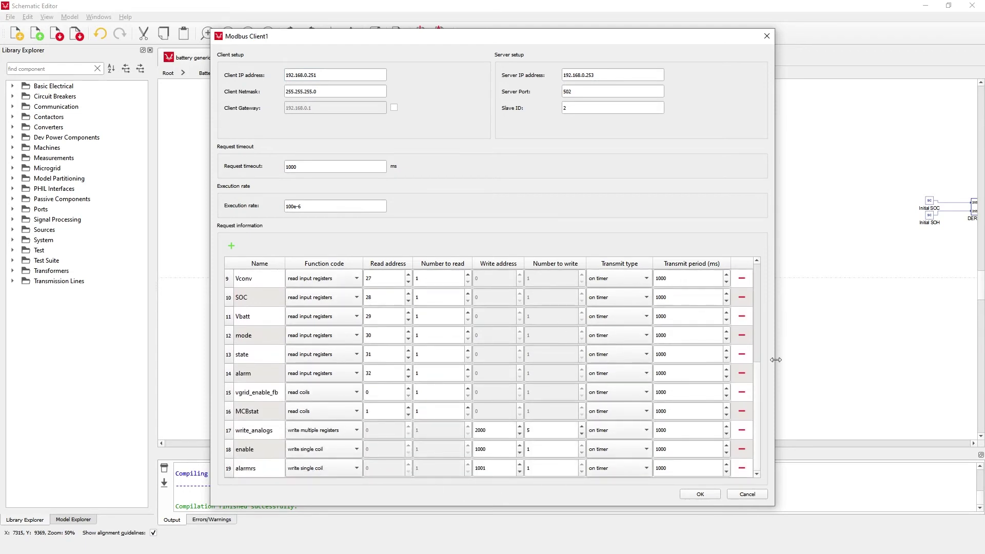
pyautogui.moveTo(757, 417); pyautogui.dragTo(759, 309)
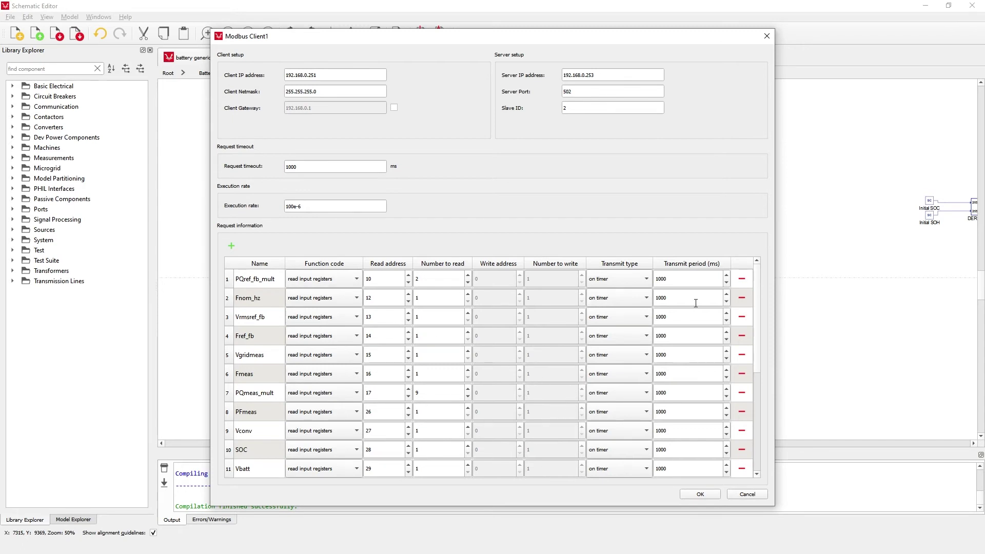
pyautogui.moveTo(756, 291); pyautogui.dragTo(767, 387)
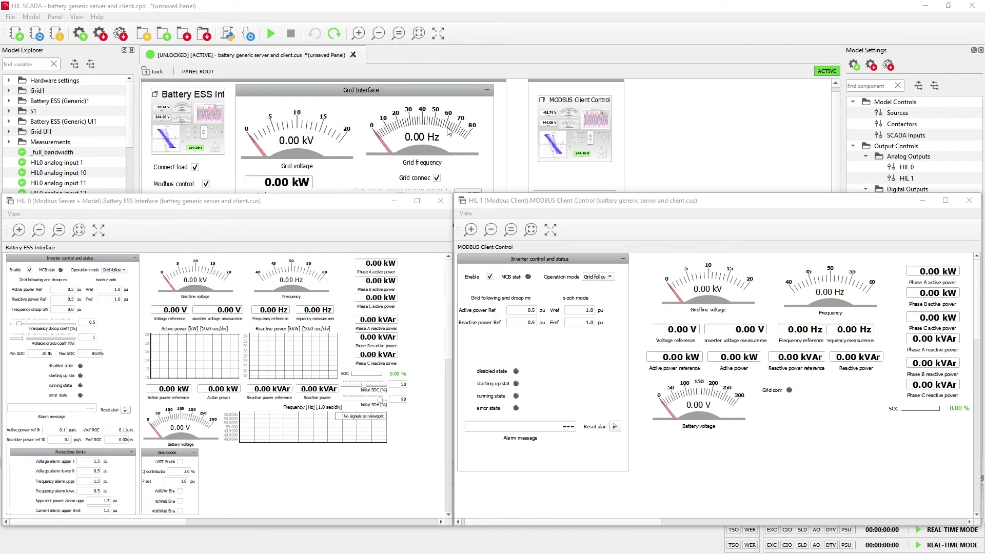
# Start the real-time simulation in HIL SCADA and show the panel full screen
pyautogui.click(271, 34)
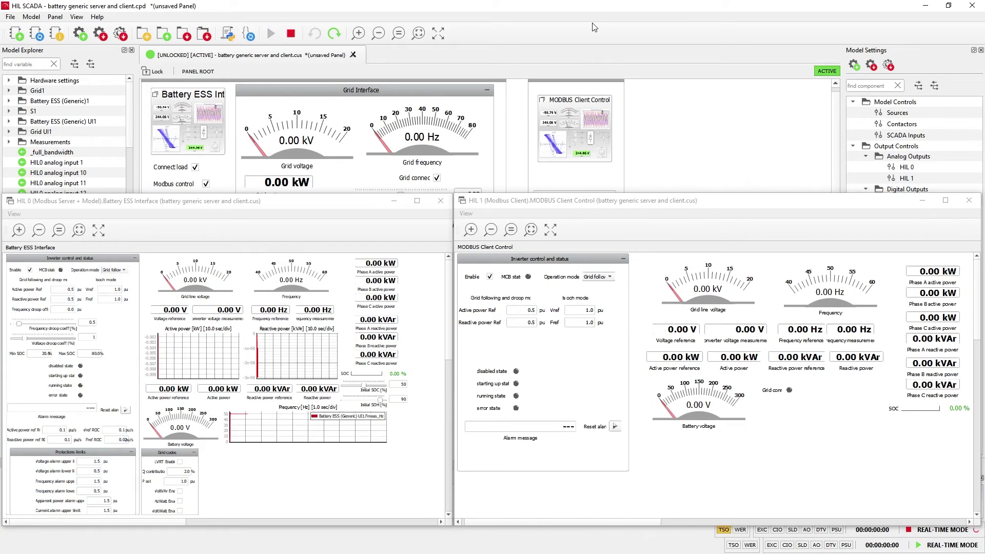
pyautogui.press('F11')
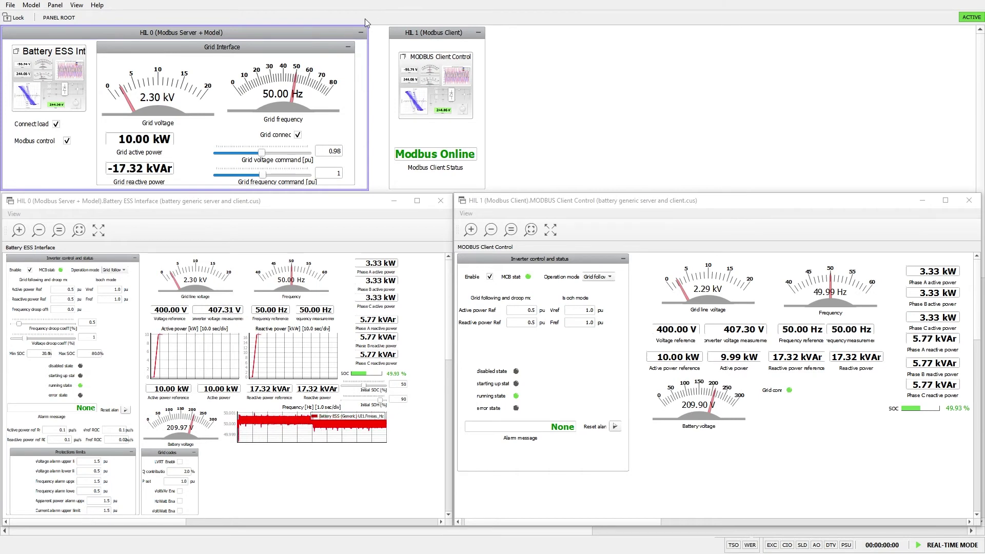
# Set the grid voltage command in the HIL 0 Grid Interface to 1.09 pu
pyautogui.click(32, 138)
pyautogui.click(54, 86)
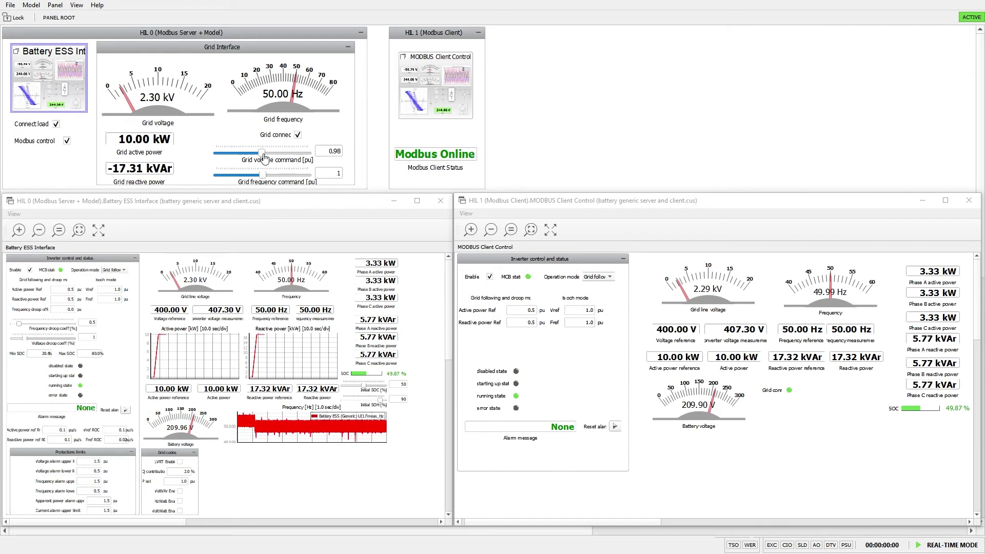
pyautogui.moveTo(263, 156); pyautogui.dragTo(269, 157)
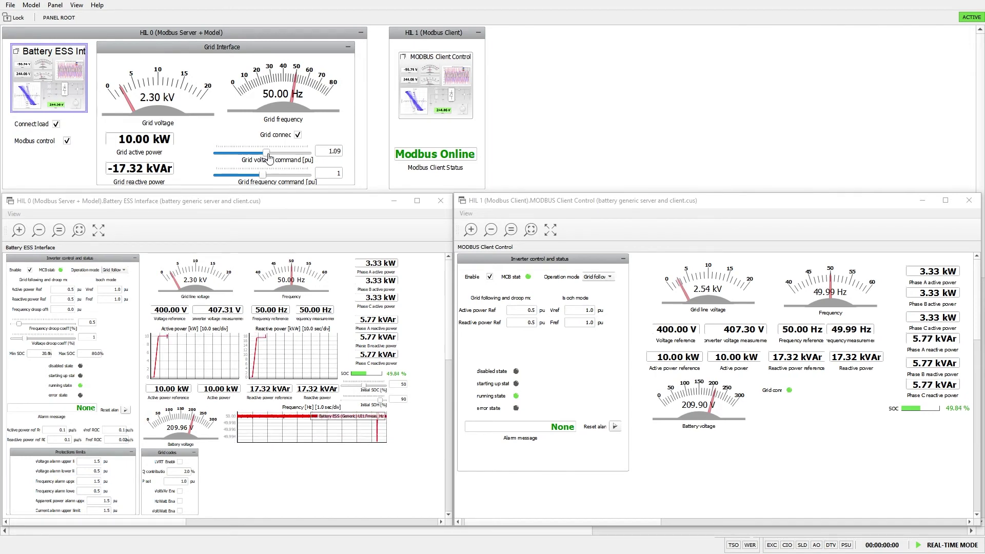
# Check the Modbus client status and compare the Battery ESS Interface with the MODBUS Client Control subpanel
pyautogui.click(419, 31)
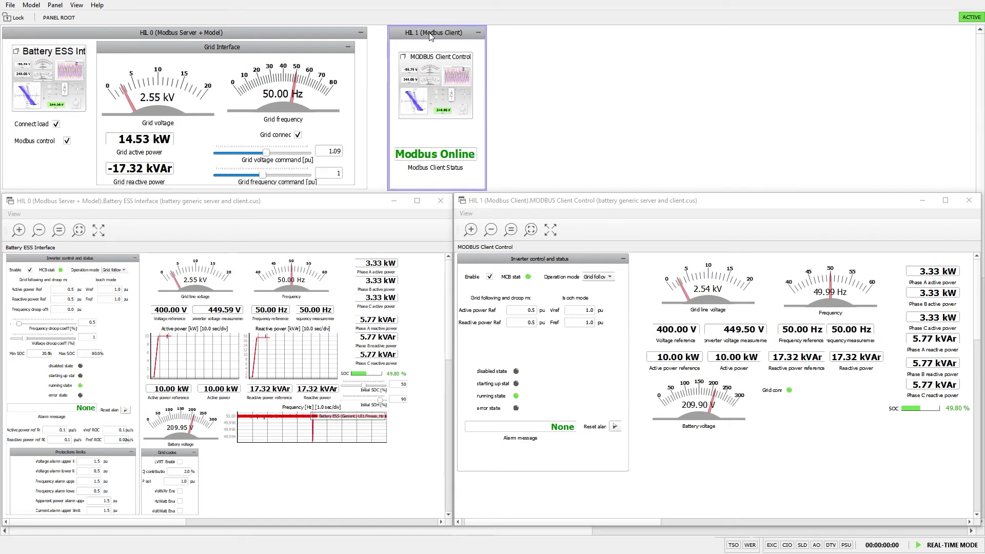
pyautogui.click(437, 150)
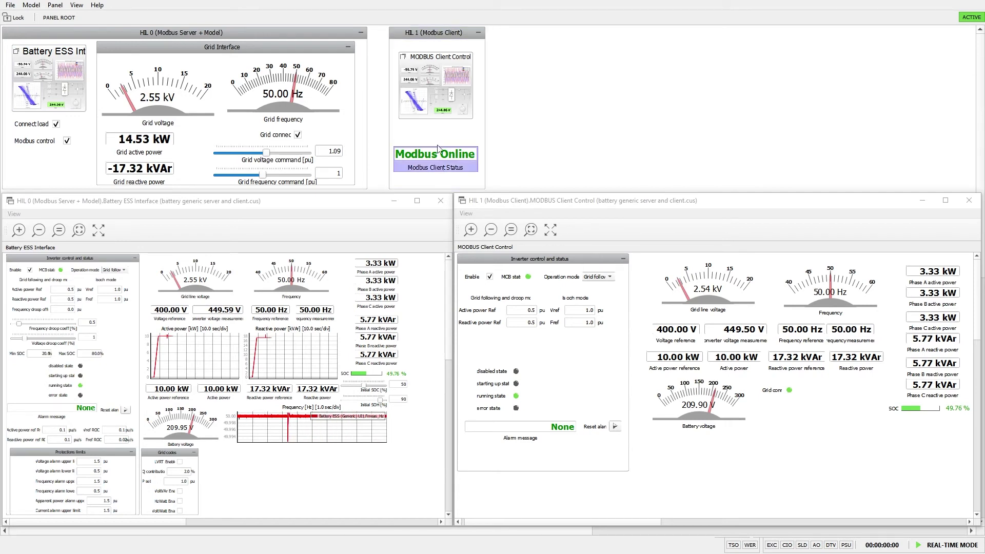
pyautogui.click(81, 88)
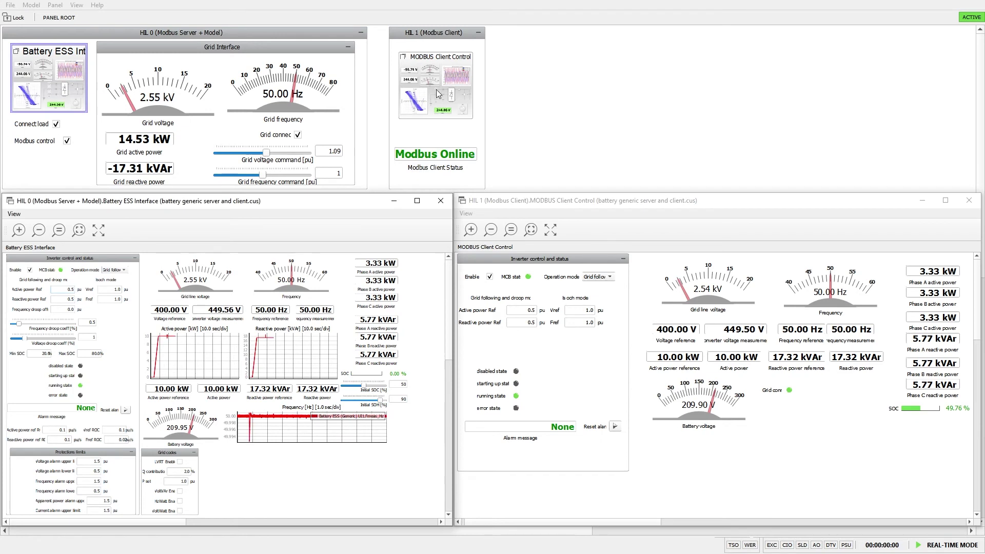
pyautogui.click(436, 94)
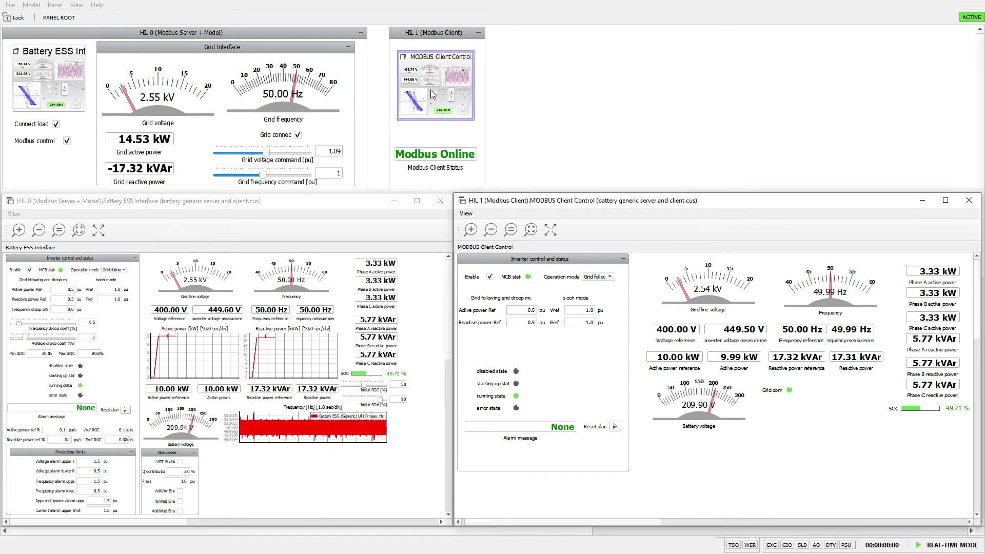
pyautogui.click(65, 94)
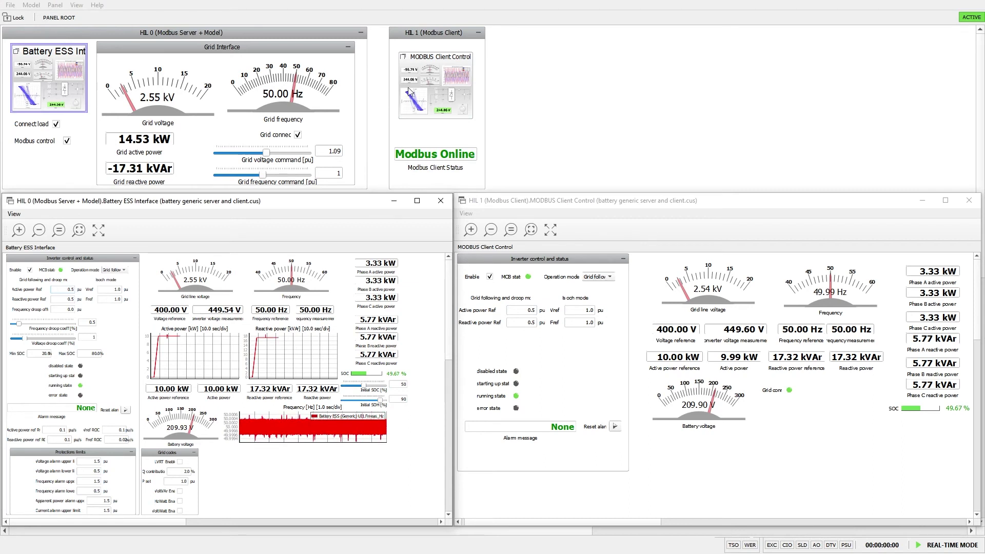
pyautogui.click(516, 201)
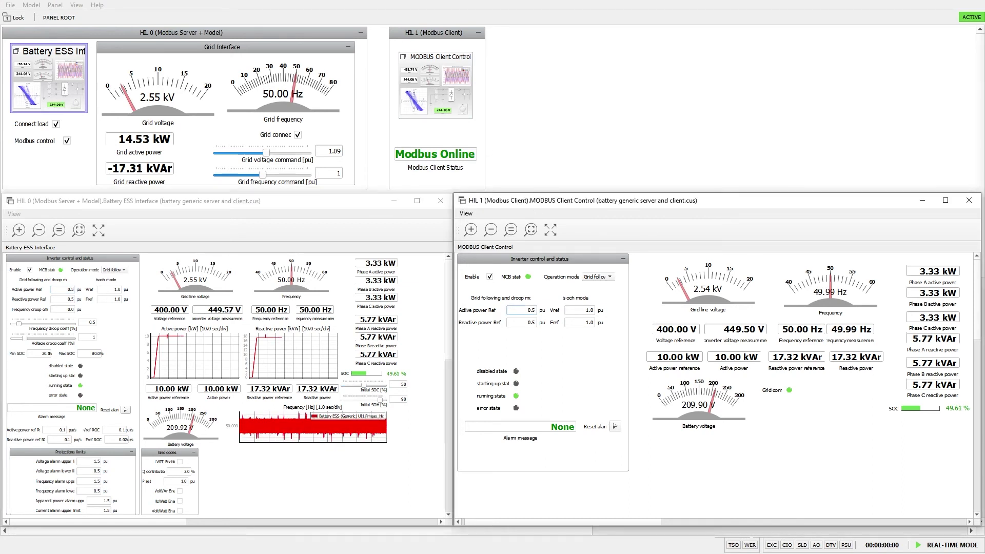
# Turn off Modbus control and set the active power reference in the Battery ESS Interface to 1.0 pu
pyautogui.click(66, 142)
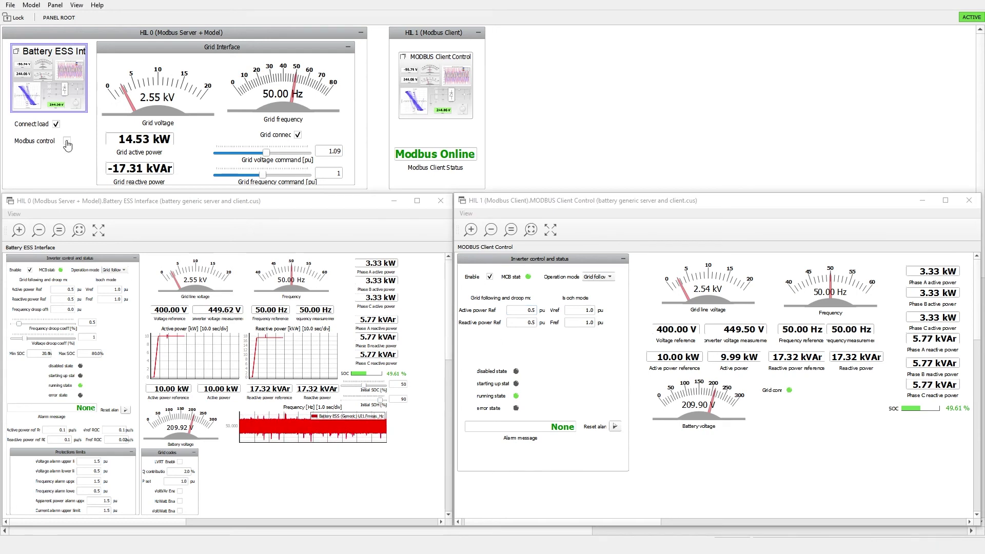
pyautogui.click(67, 290)
pyautogui.doubleClick(65, 289)
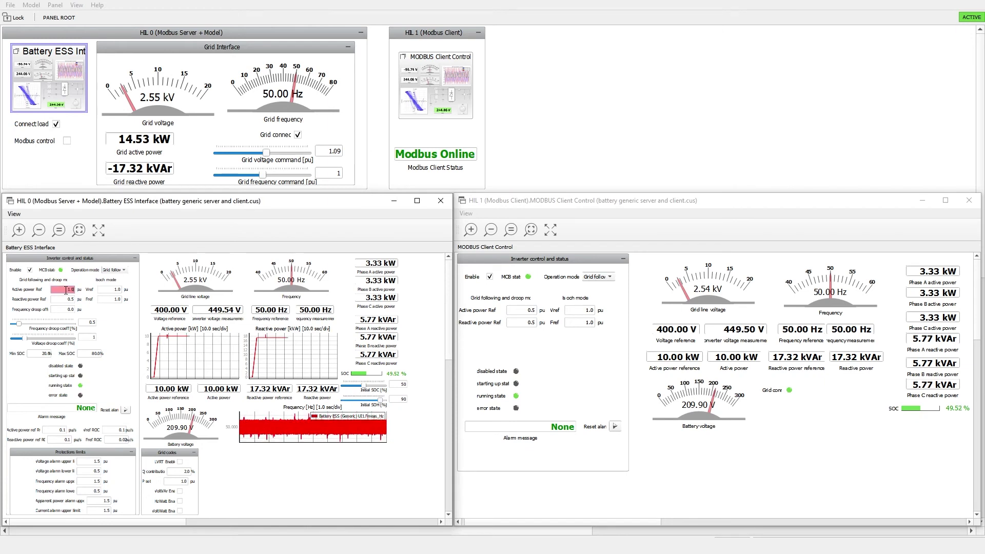
pyautogui.write('1.0')
pyautogui.press('Return')
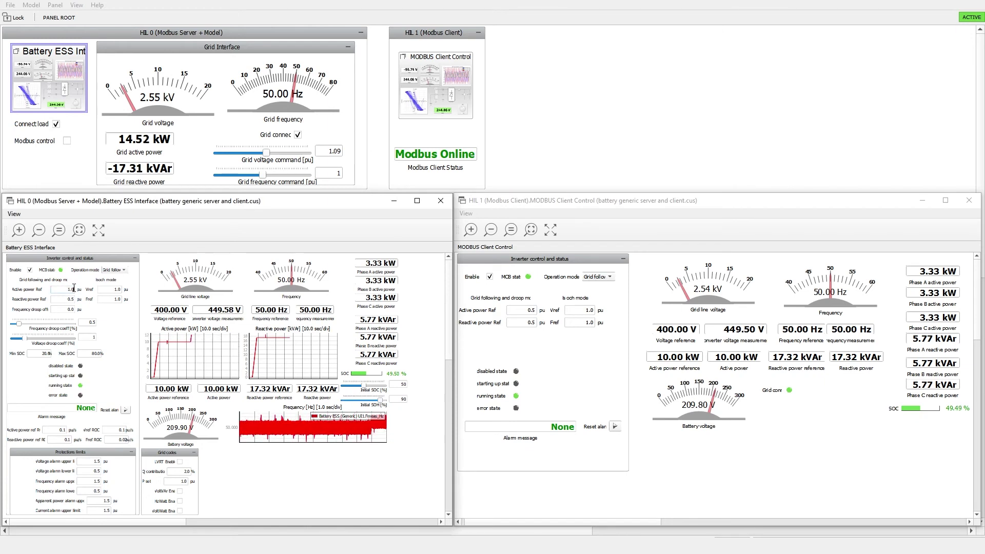
# Disable and re-enable the inverter from the Battery ESS Interface, and turn Modbus control back on
pyautogui.click(30, 270)
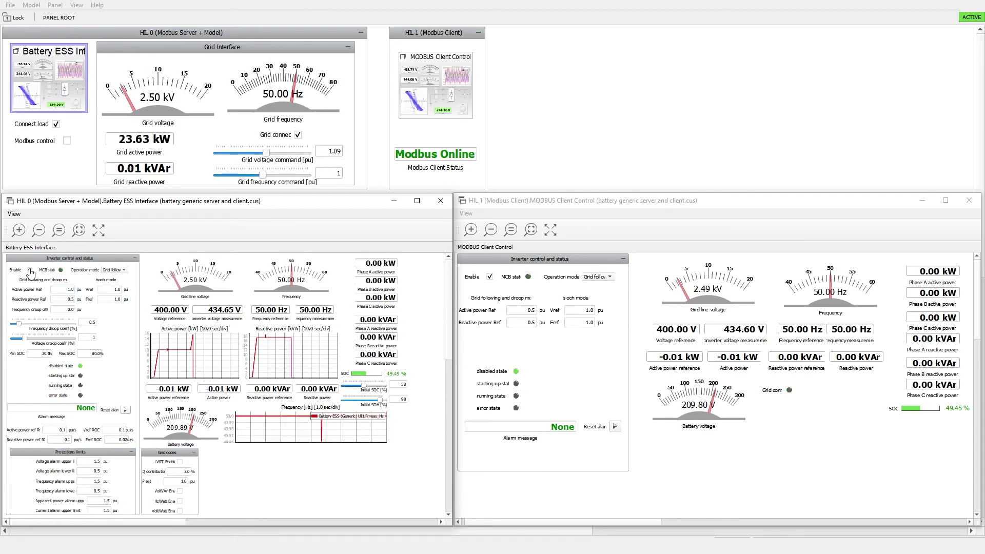
pyautogui.click(29, 271)
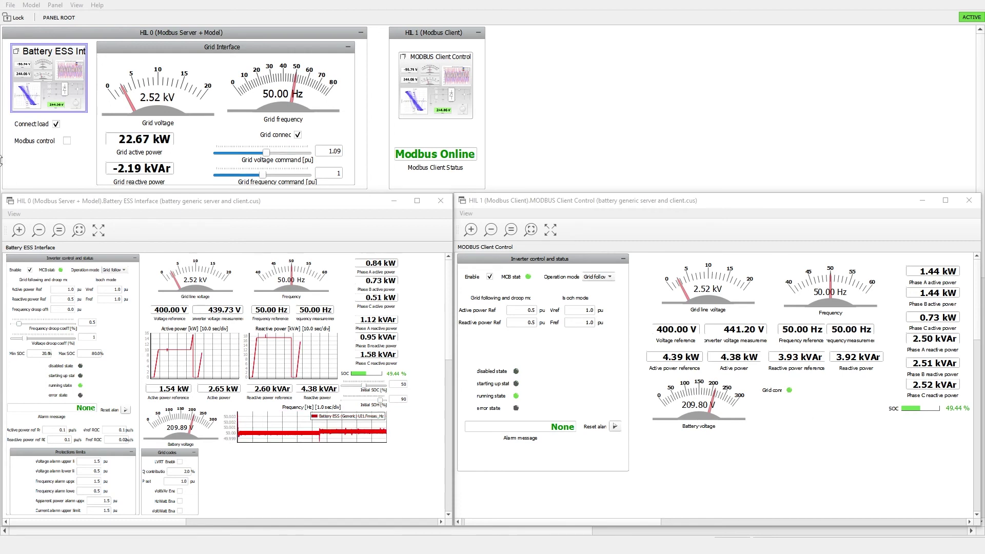
pyautogui.click(67, 141)
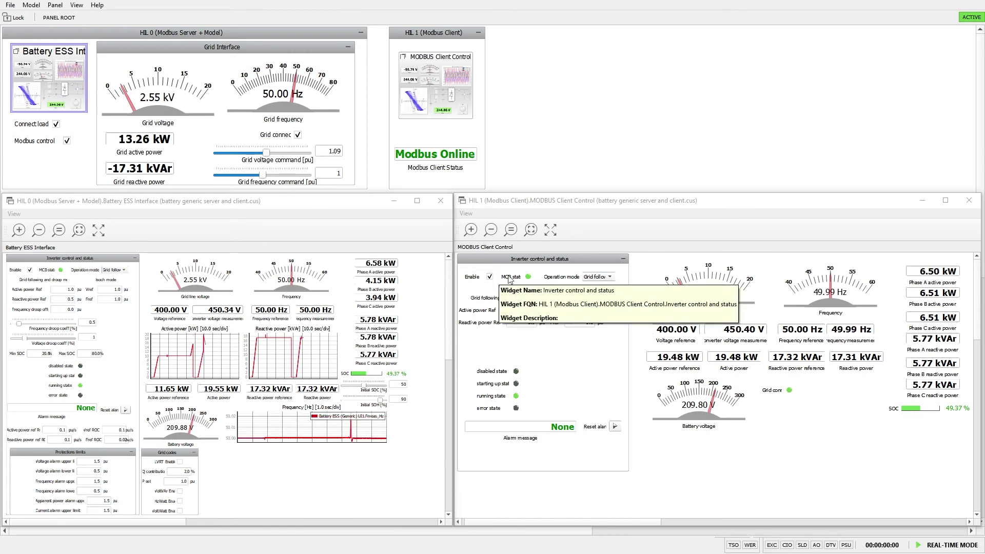
# Check the MODBUS Client Control values, the Modbus control setting and the Modbus client status
pyautogui.click(549, 204)
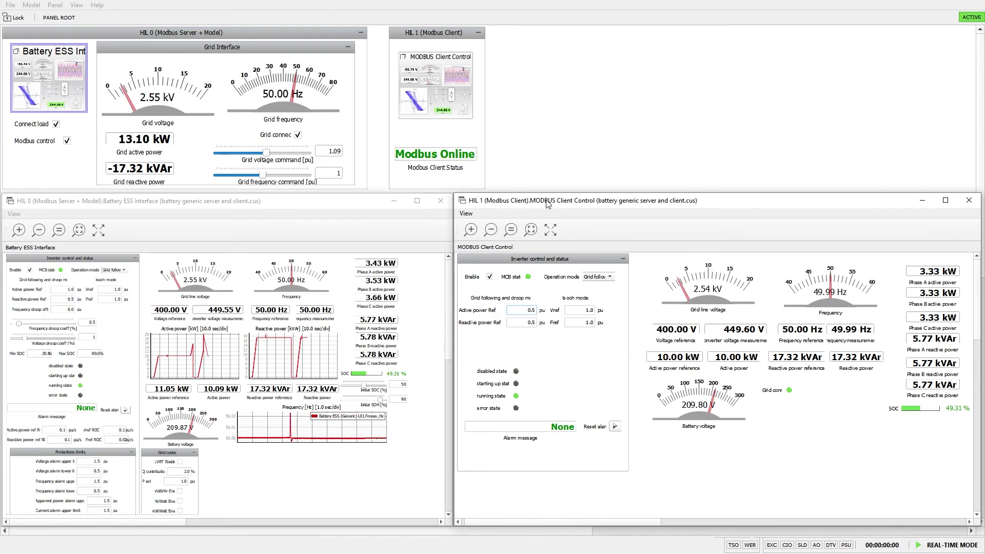
pyautogui.click(460, 173)
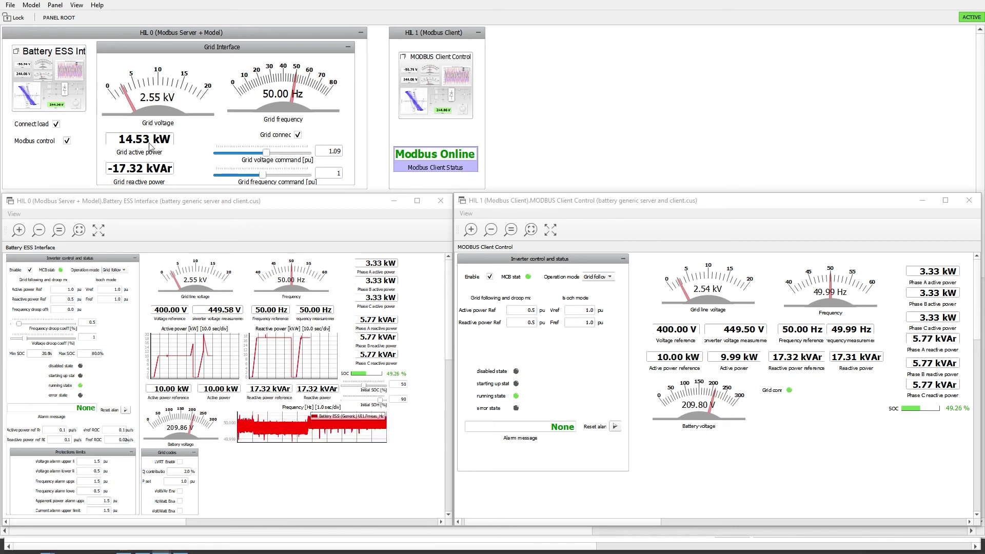
pyautogui.click(36, 144)
pyautogui.click(459, 166)
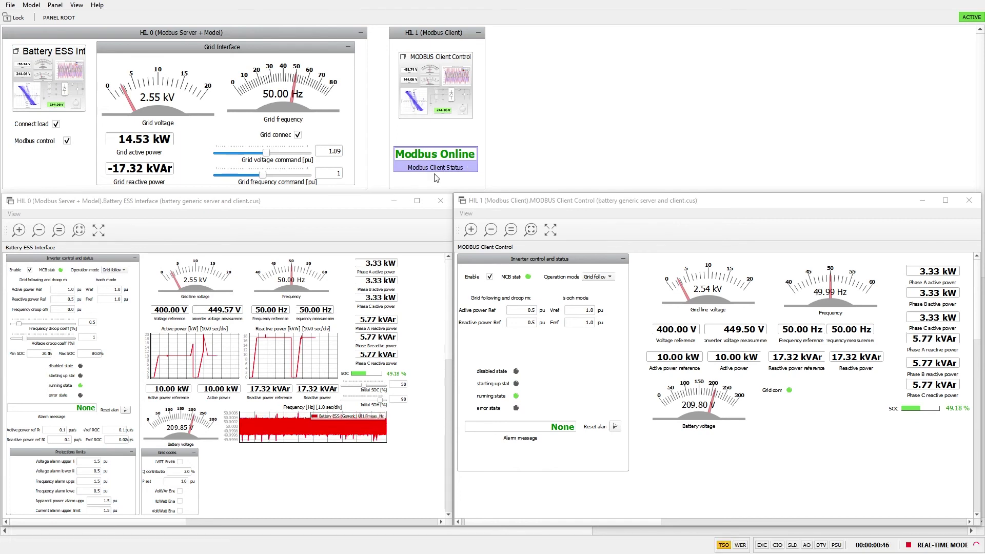
# Disable and re-enable the inverter from MODBUS Client Control, and set its operation mode to Isochronous
pyautogui.click(490, 277)
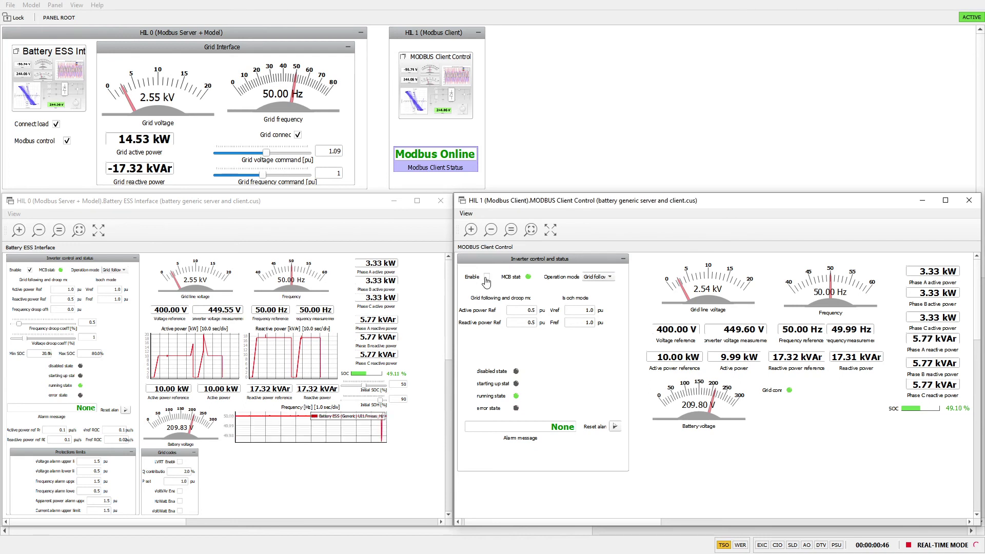
pyautogui.click(486, 278)
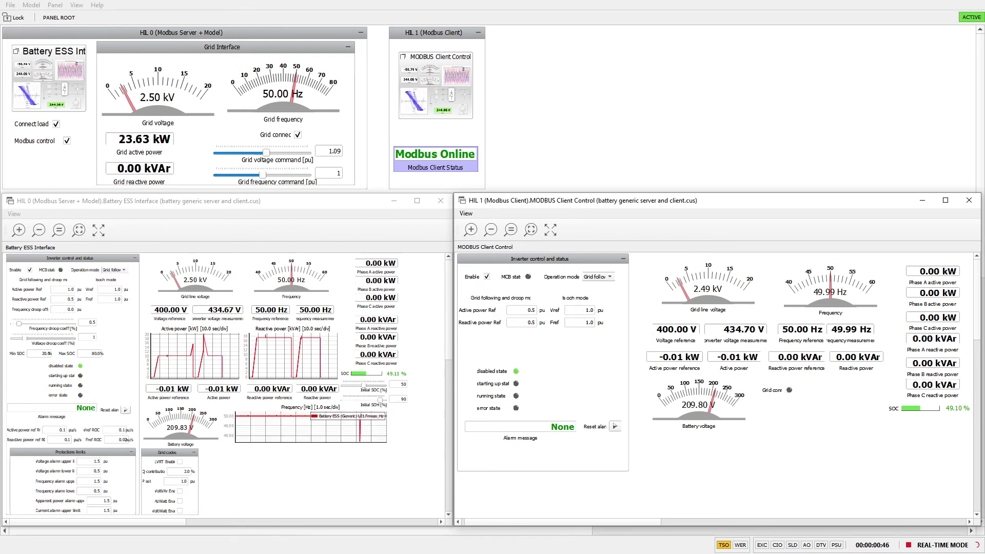
pyautogui.click(598, 277)
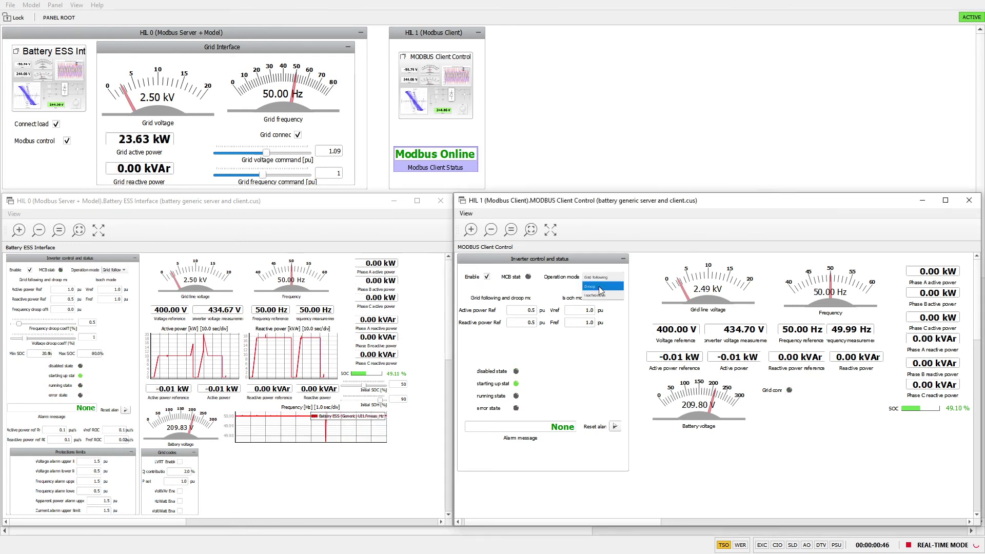
pyautogui.click(596, 296)
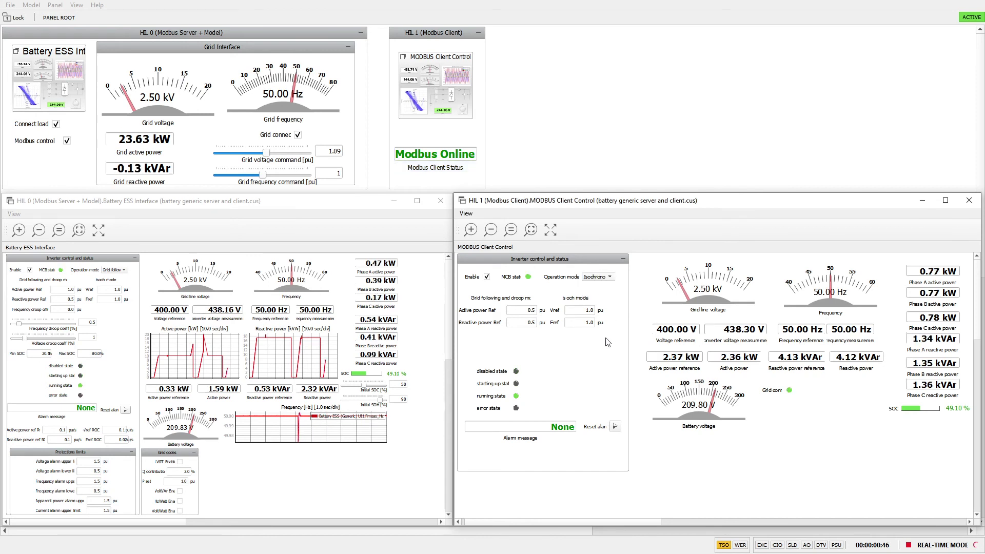
# Disable the inverter from MODBUS Client Control and reset its alarm
pyautogui.click(487, 277)
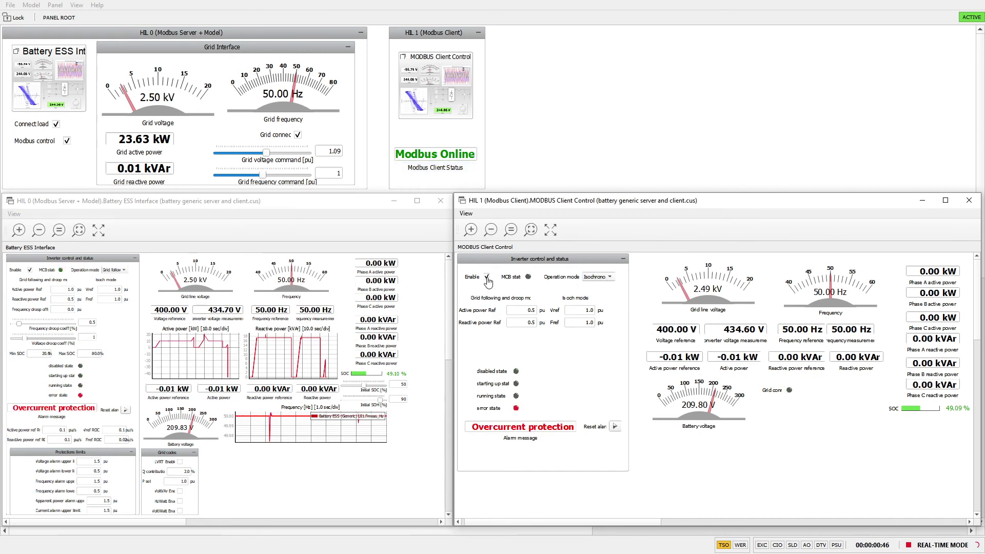
pyautogui.click(615, 428)
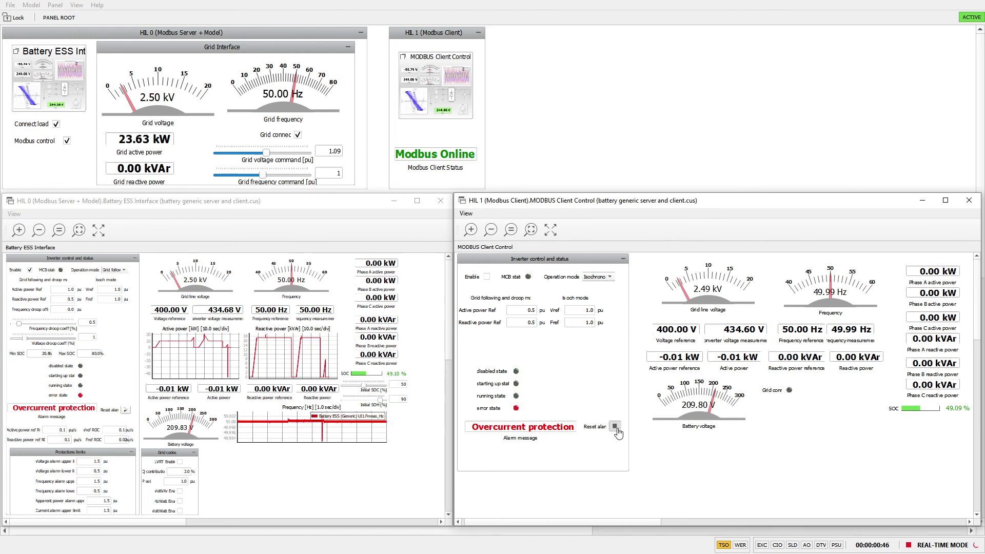
# Set both the active and reactive power references in MODBUS Client Control to 1.0 pu
pyautogui.doubleClick(532, 311)
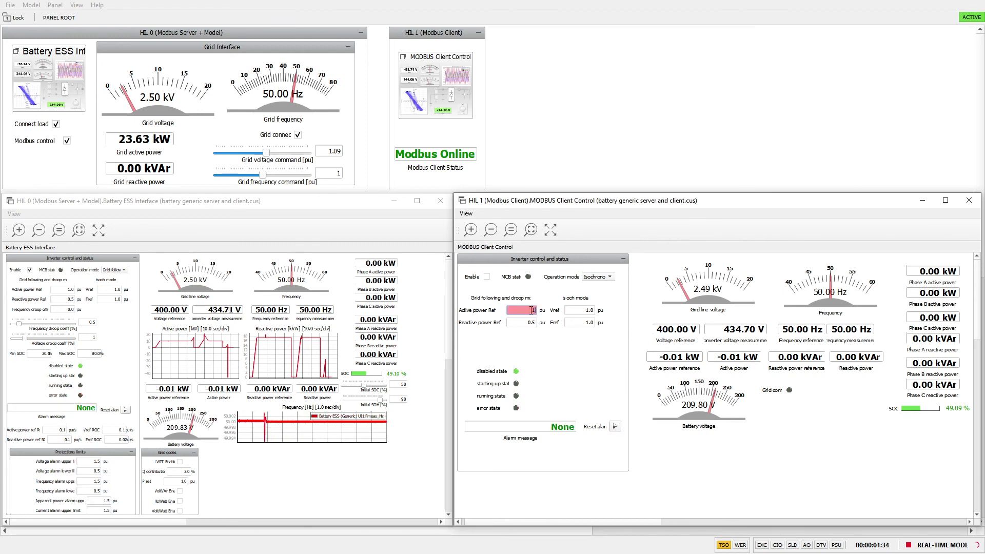
pyautogui.write('1.0')
pyautogui.press('Return')
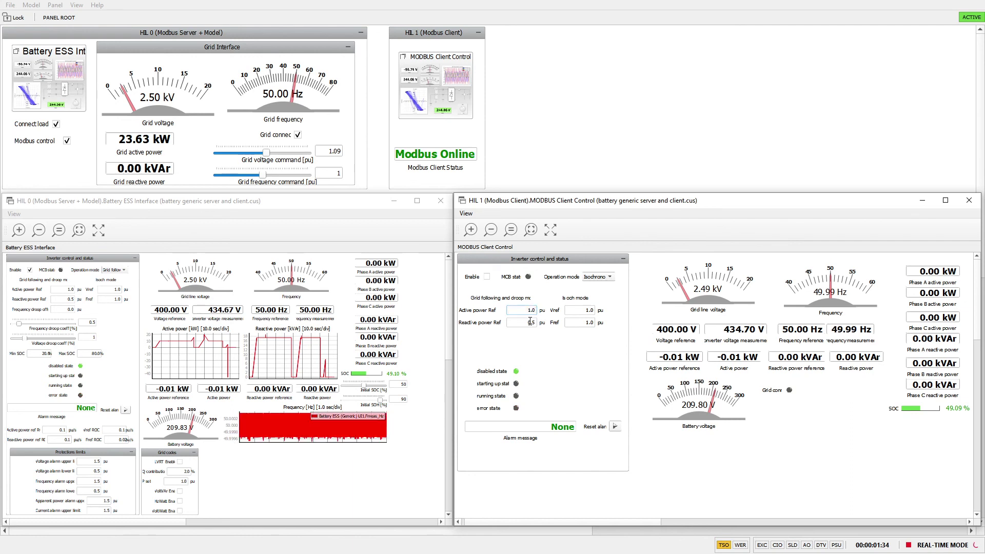
pyautogui.doubleClick(531, 322)
pyautogui.write('1.0')
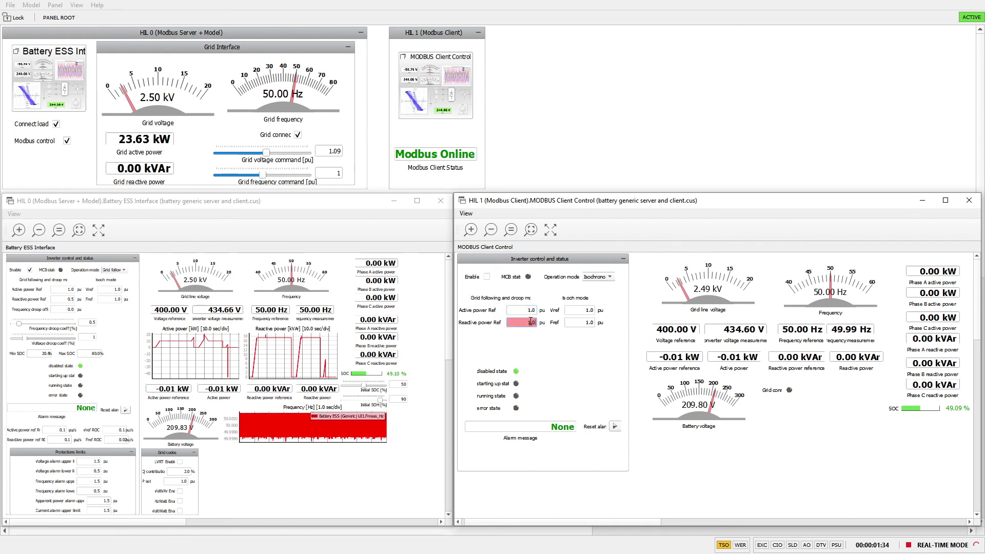
pyautogui.press('Return')
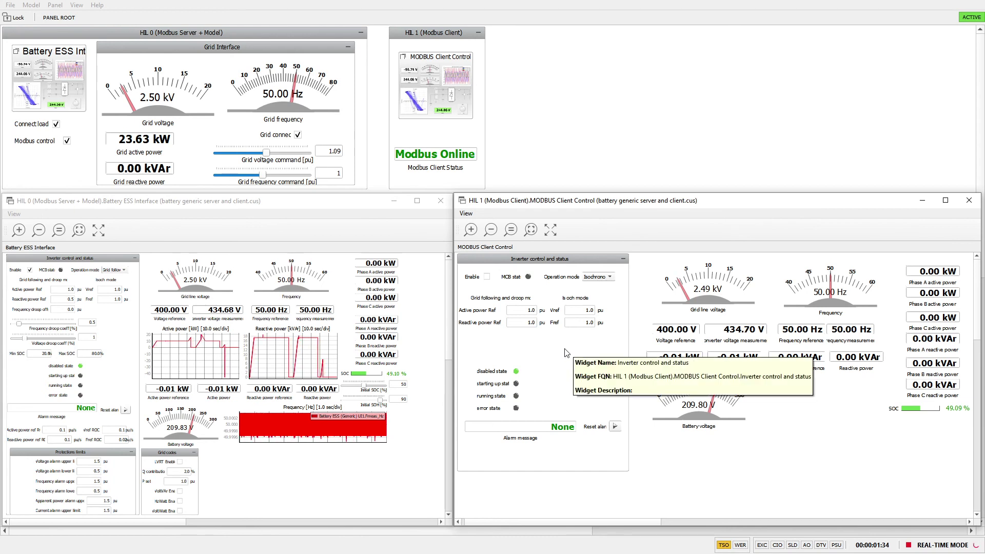
# Enable the inverter from MODBUS Client Control and set its operation mode to Grid following
pyautogui.click(487, 277)
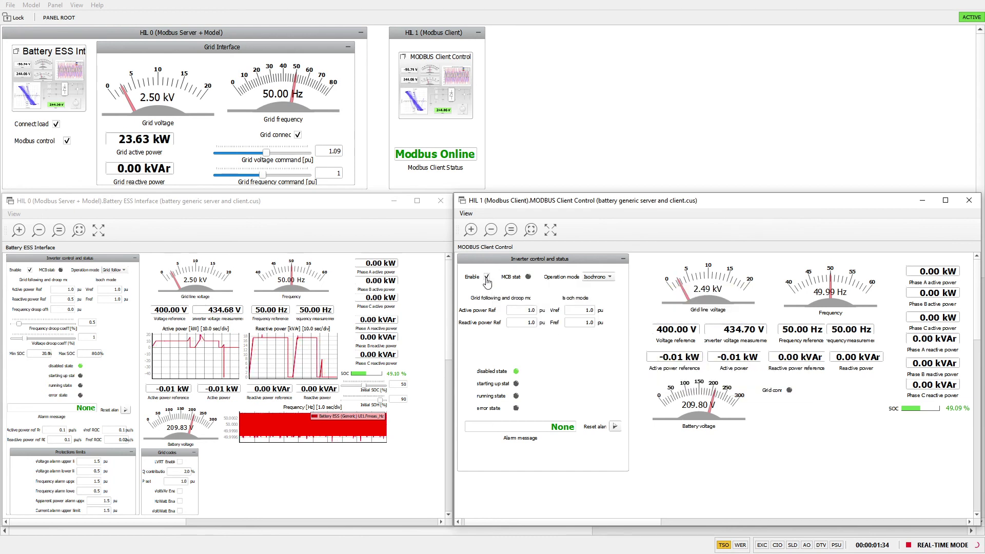
pyautogui.click(600, 278)
pyautogui.click(597, 254)
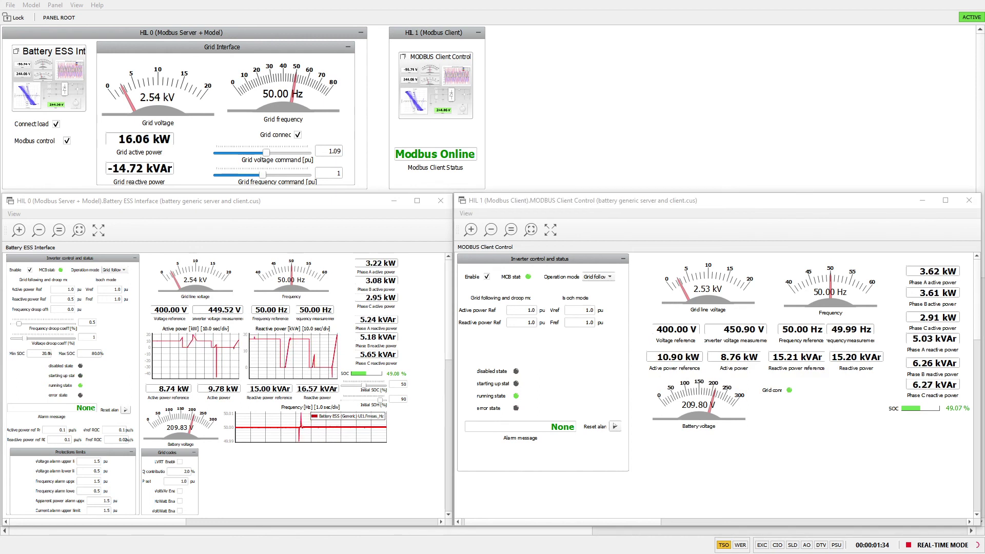
# Set the isochronous mode voltage reference Vref in MODBUS Client Control to 1.2 pu
pyautogui.click(589, 310)
pyautogui.write('1.2')
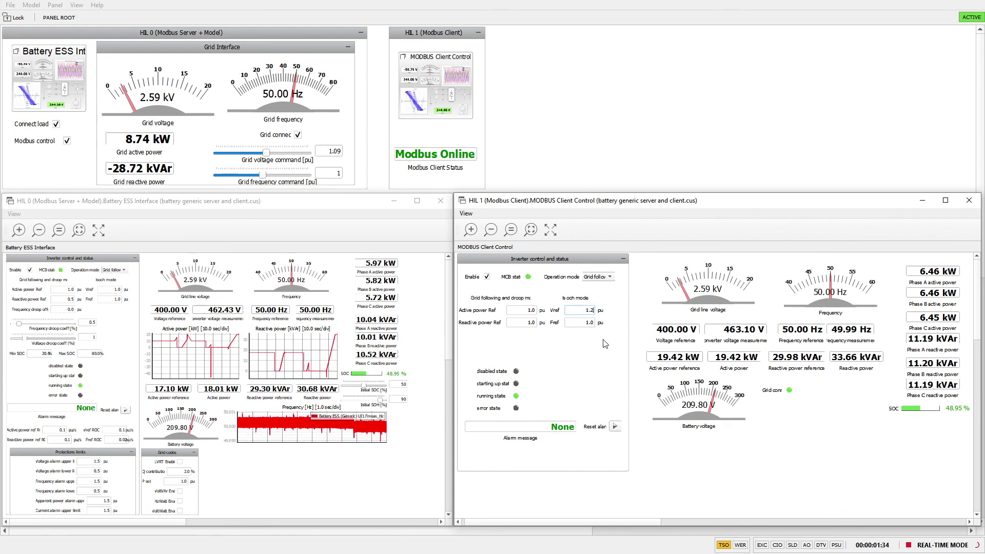
pyautogui.press('Return')
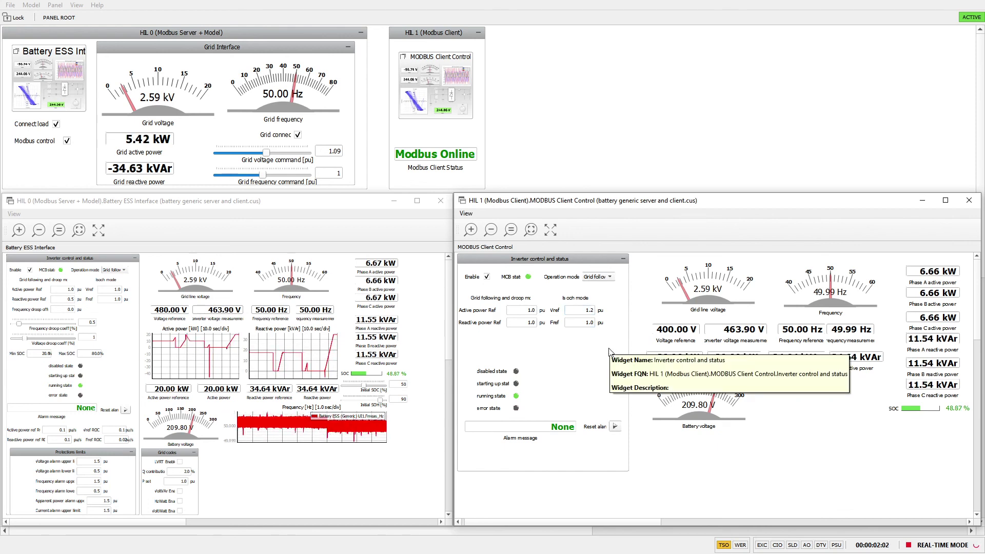